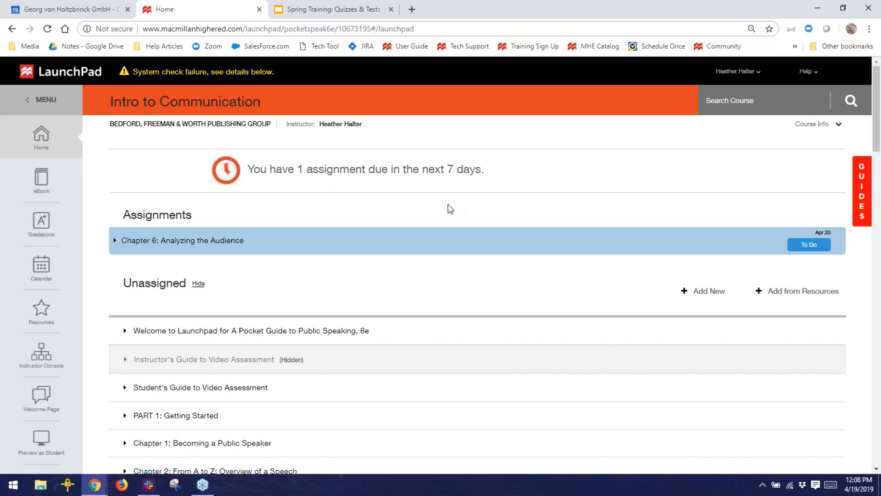
- Preview the video activity "Freeganism: More than Just a Free Lunch" in Chapter 18: Your Body in Delivery, including its questions, and return to the course home
scroll(456, 161, down, 7)
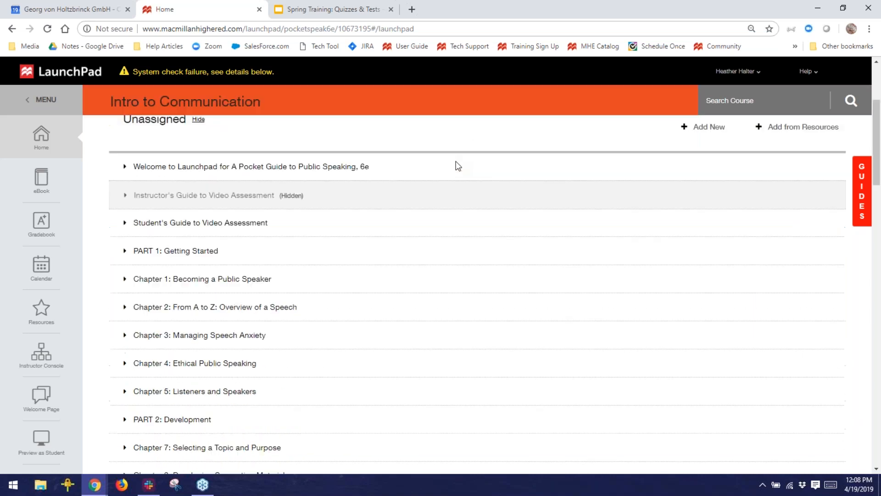
scroll(456, 167, down, 7)
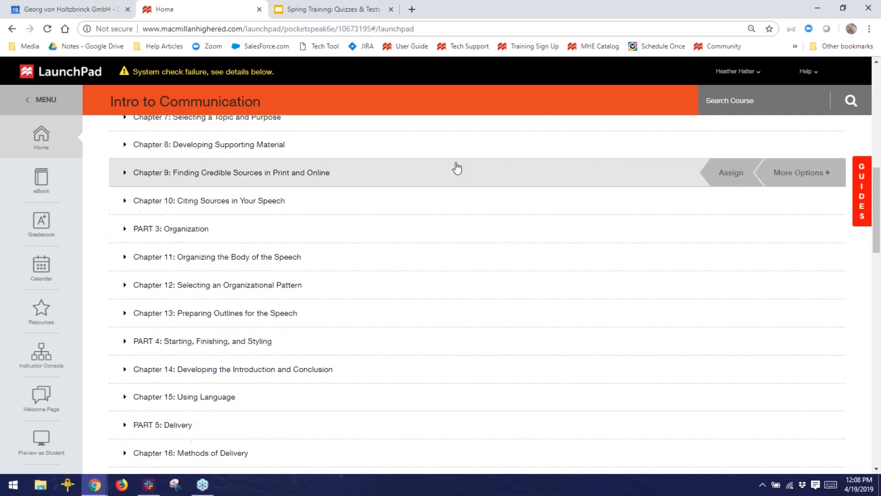
scroll(455, 172, down, 2)
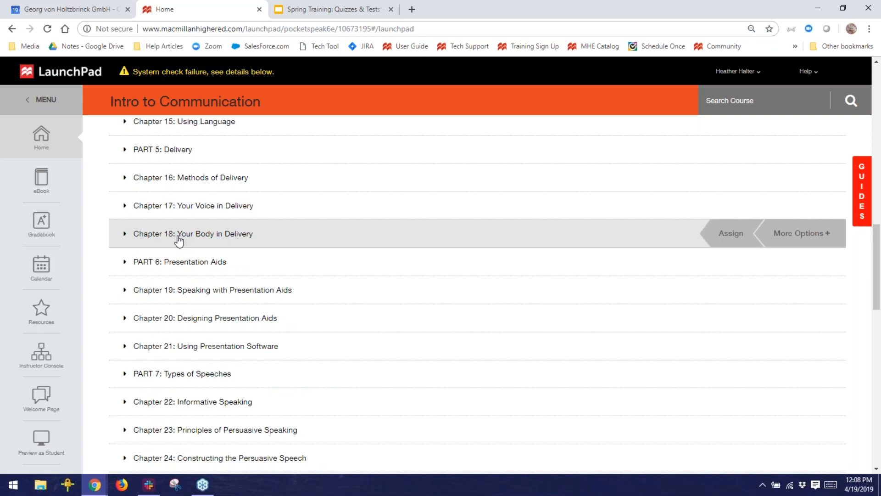
click(178, 236)
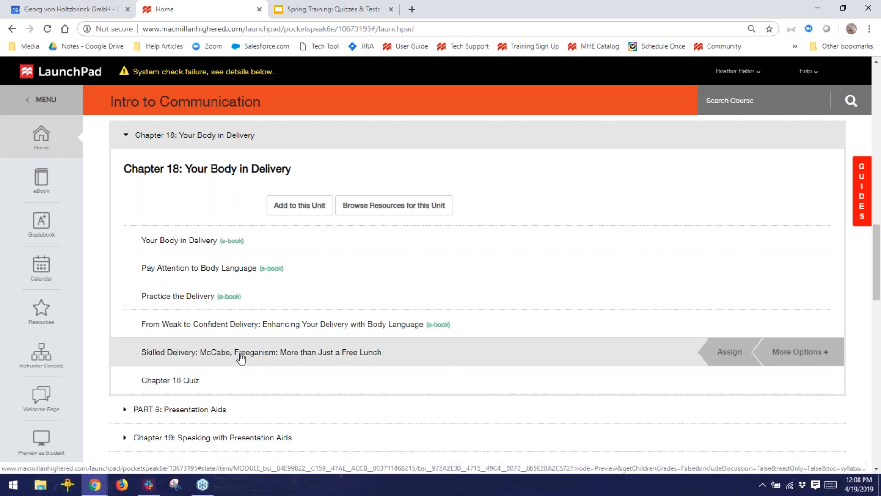
click(239, 357)
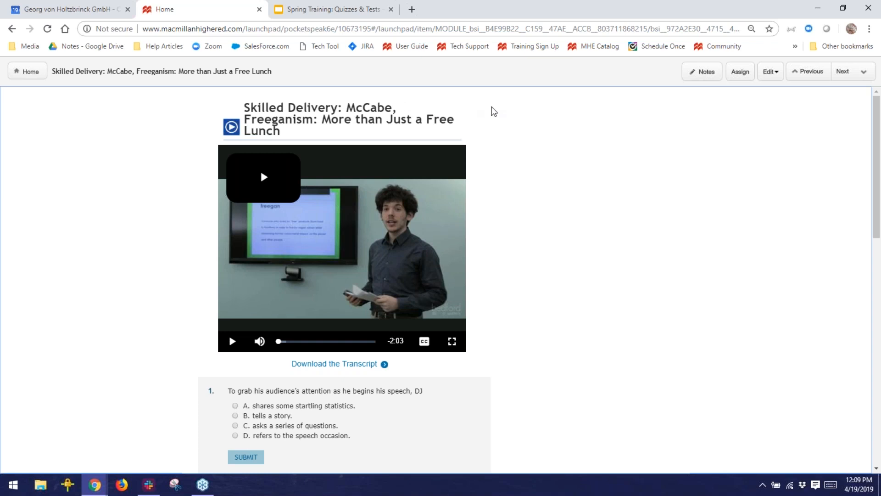
scroll(527, 308, down, 15)
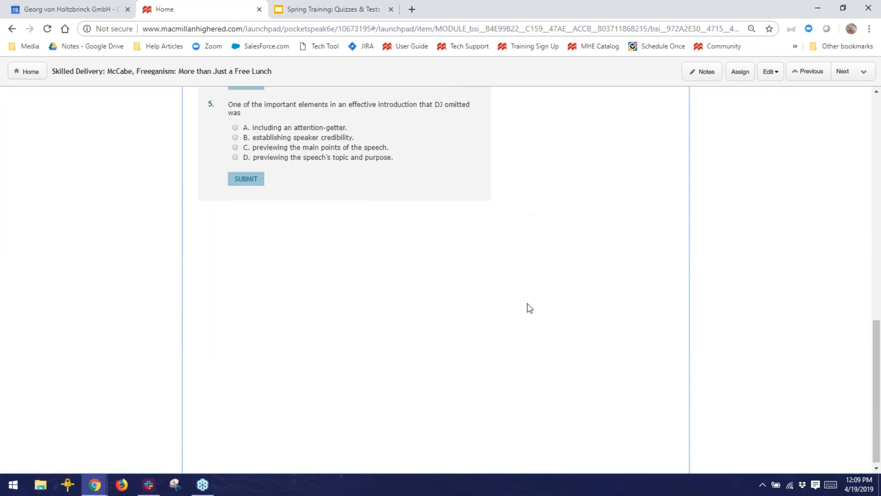
scroll(527, 307, up, 15)
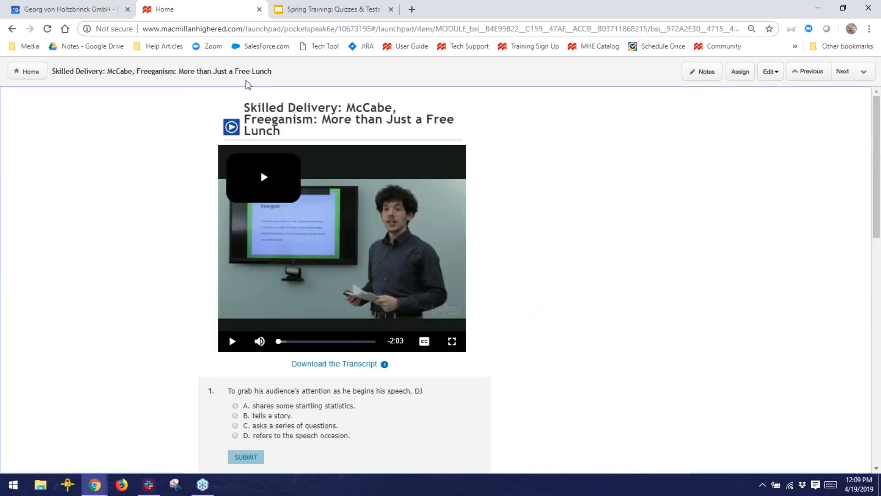
click(30, 73)
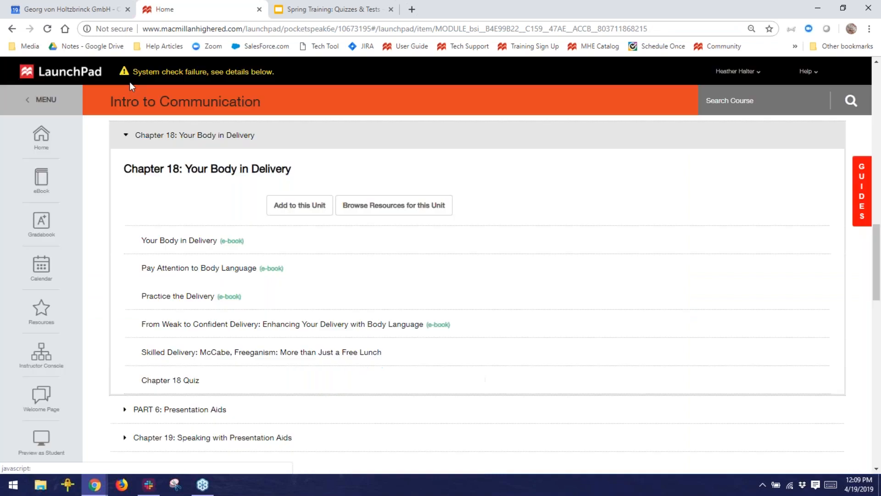
- Assign the Freeganism video activity in Chapter 18 with a due date of 04/20/2019, and collapse the chapter unit
mouse_move(721, 362)
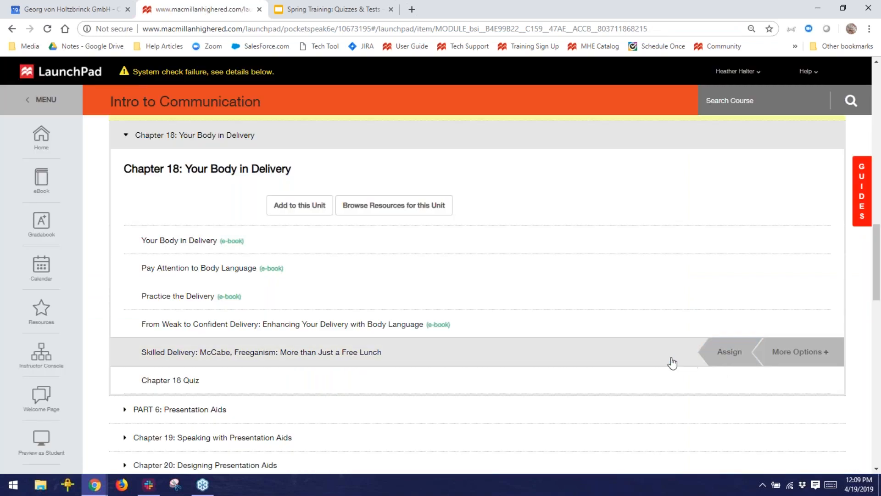
click(732, 352)
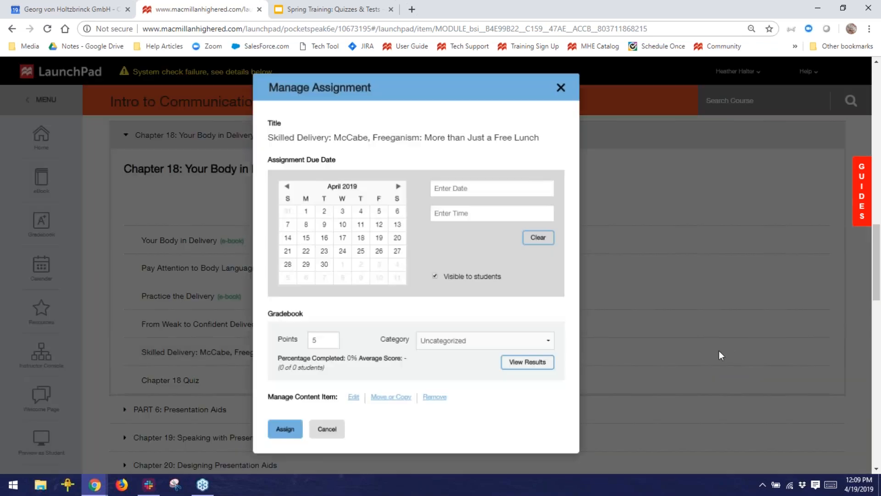
click(396, 238)
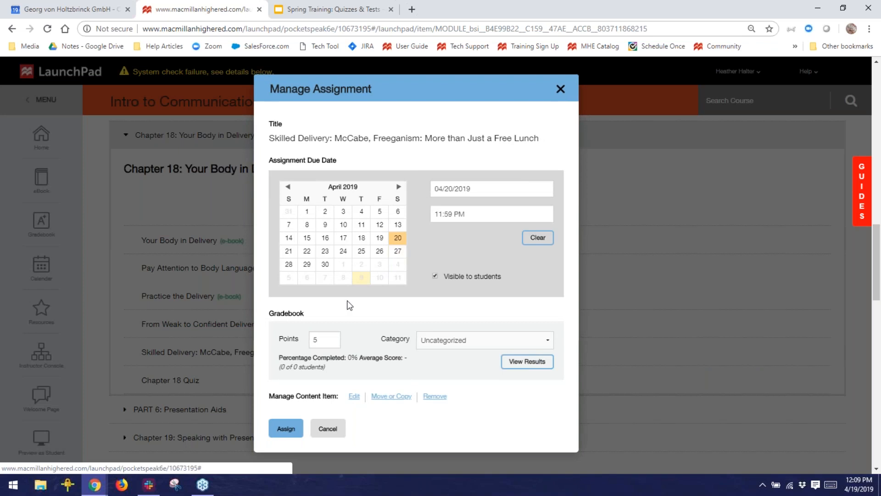
click(281, 430)
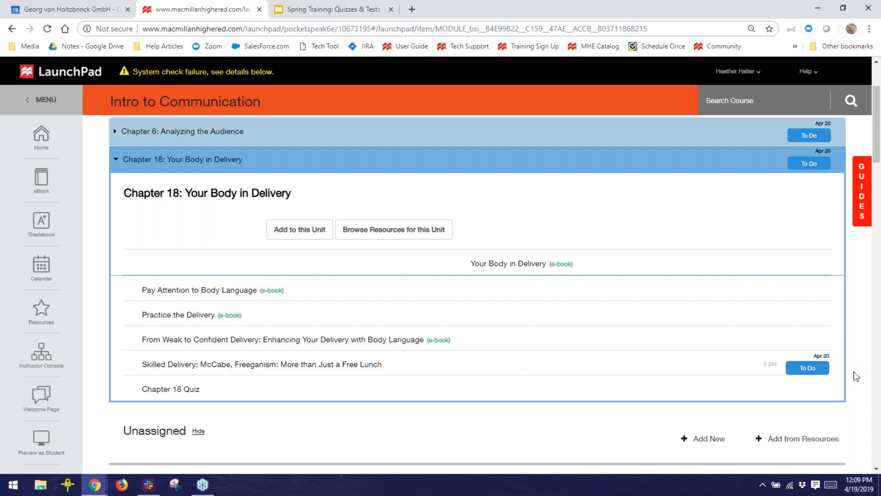
mouse_move(184, 174)
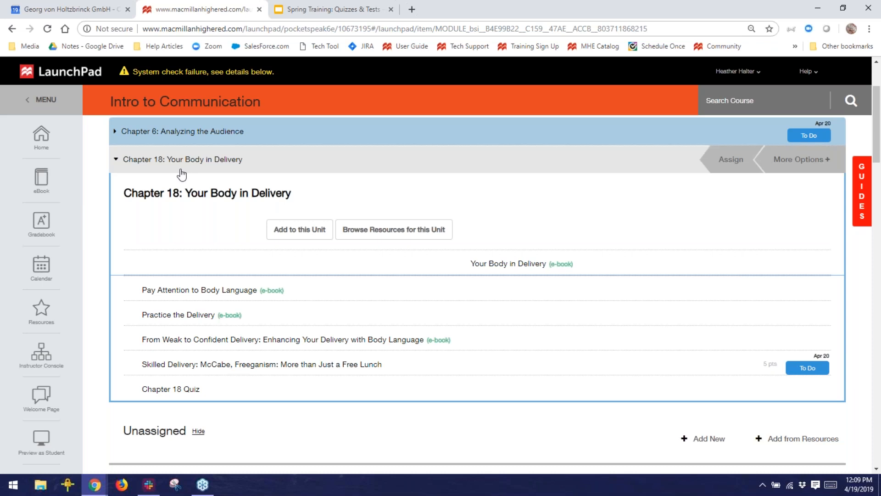
click(182, 174)
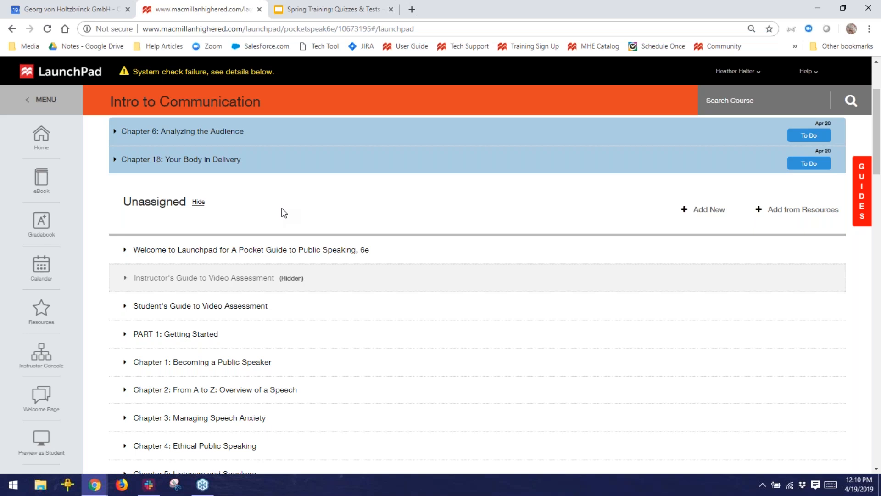
scroll(282, 211, up, 1)
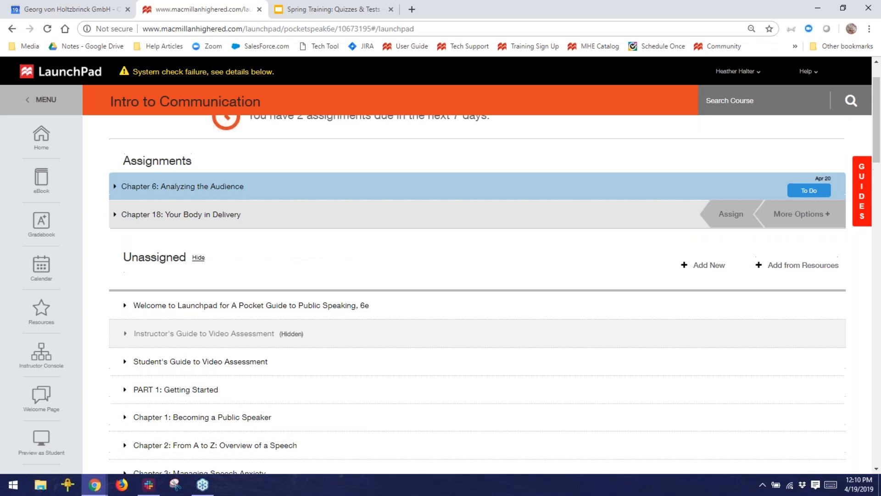
scroll(296, 136, up, 1)
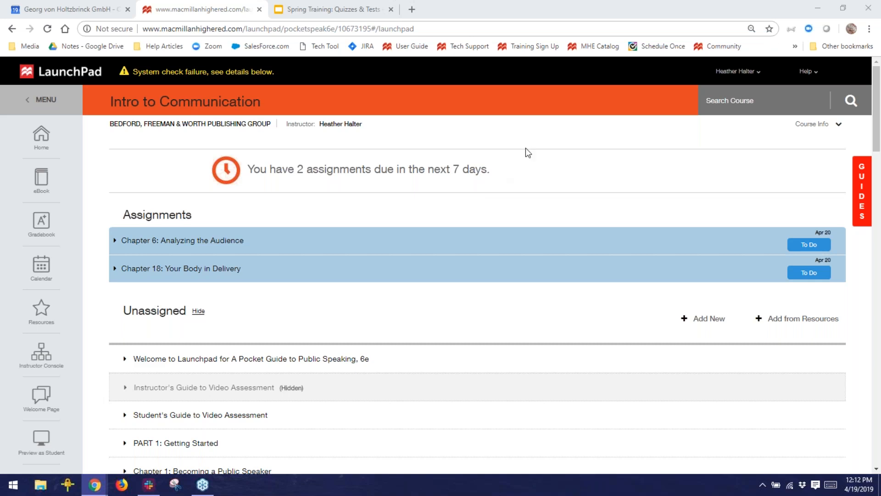
- Open the Chapter 6 Quiz in Chapter 6: Analyzing the Audience to view its policies and questions, and return to the course home
mouse_move(211, 269)
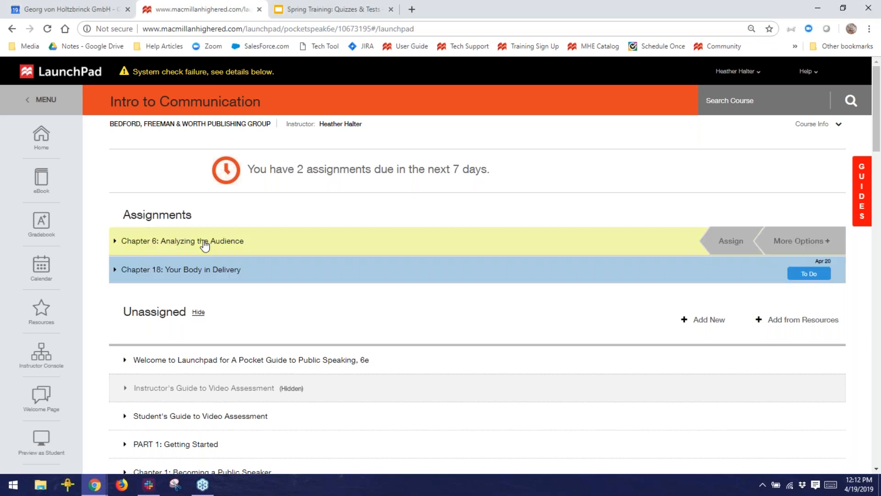
click(205, 242)
scroll(204, 244, down, 3)
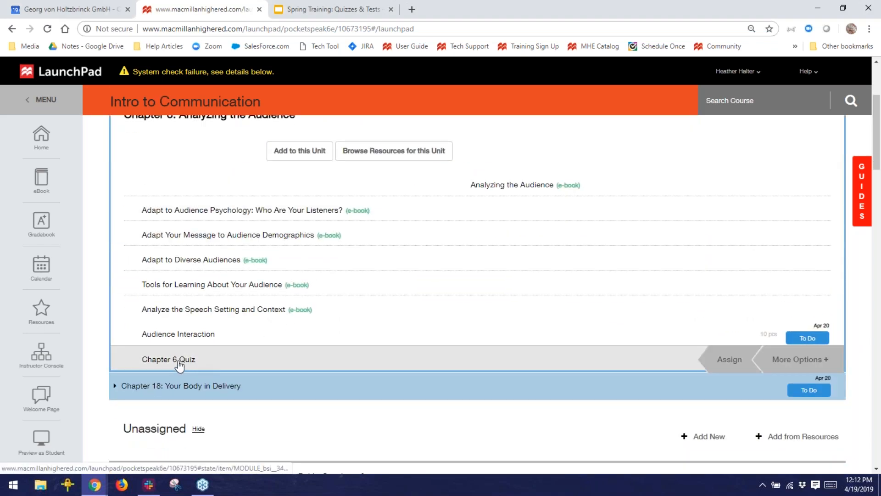
click(179, 363)
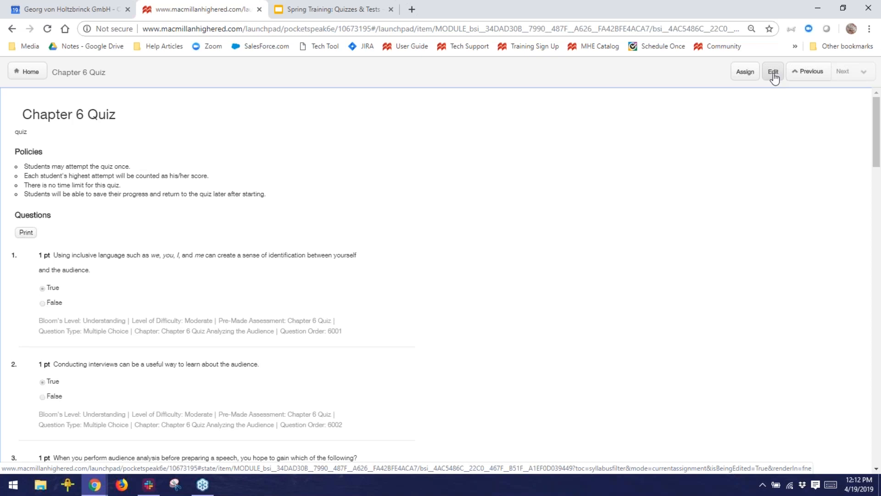
click(26, 77)
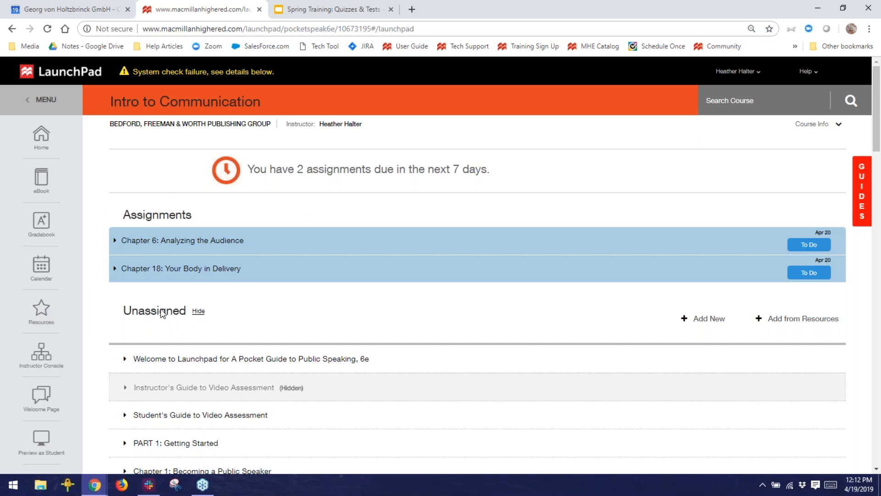
- Add a new quiz assignment to the course and save it with the title "Final Exam"
click(714, 325)
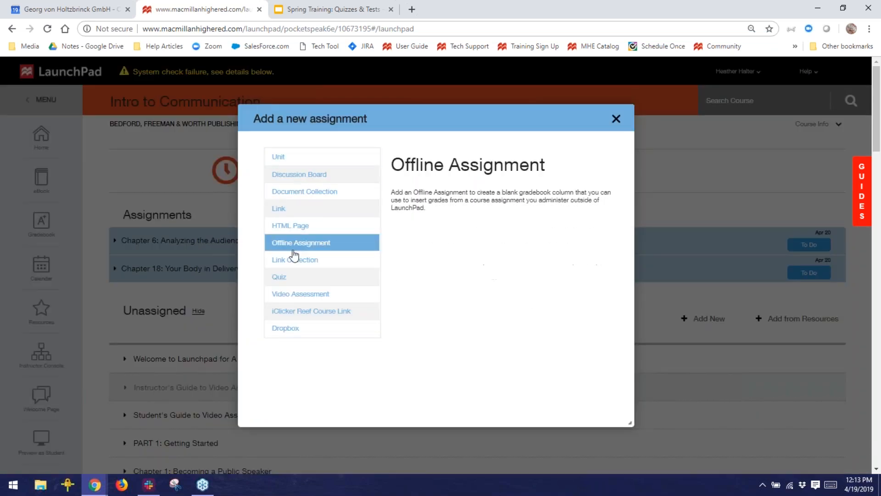
click(285, 279)
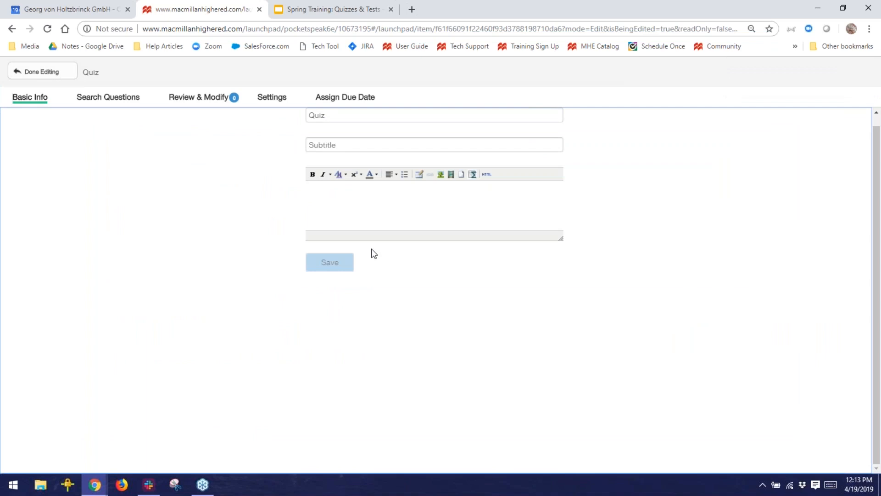
click(337, 116)
double_click(313, 120)
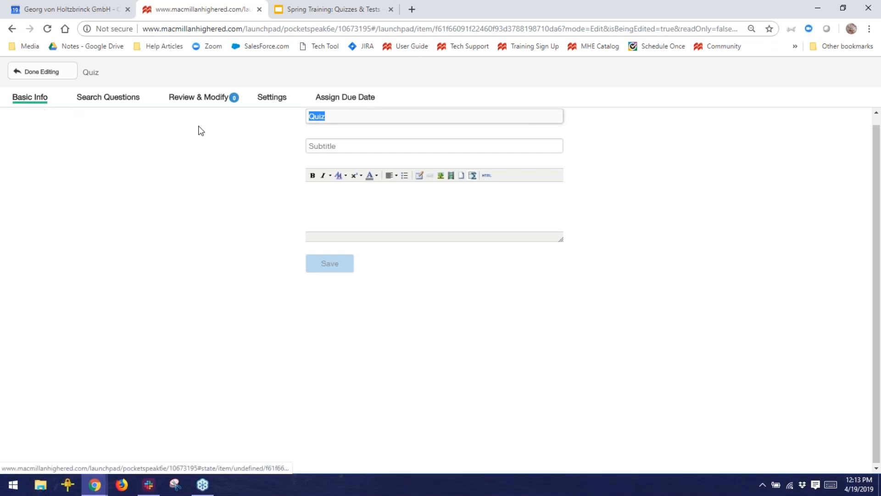
drag(355, 119, 162, 111)
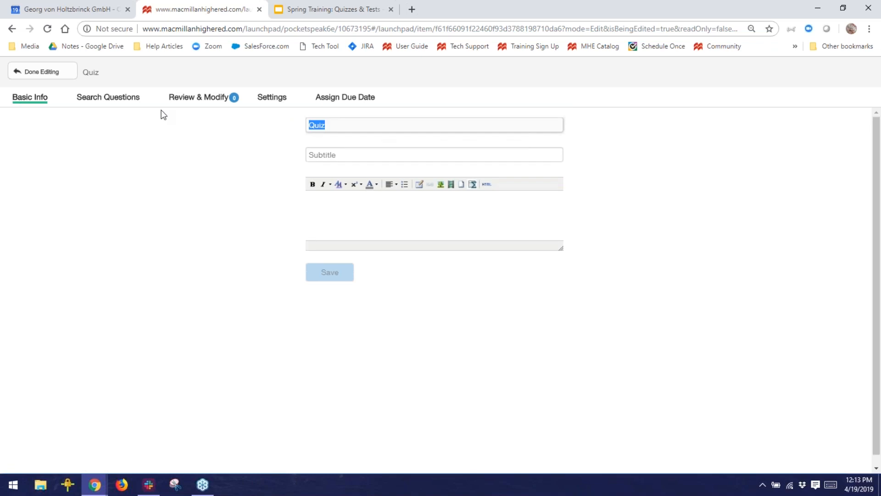
text(Final E)
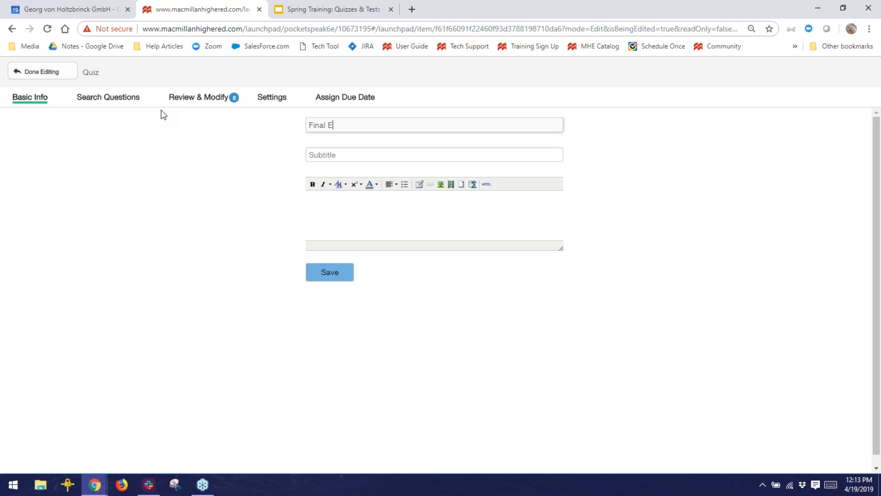
text(xam)
click(309, 157)
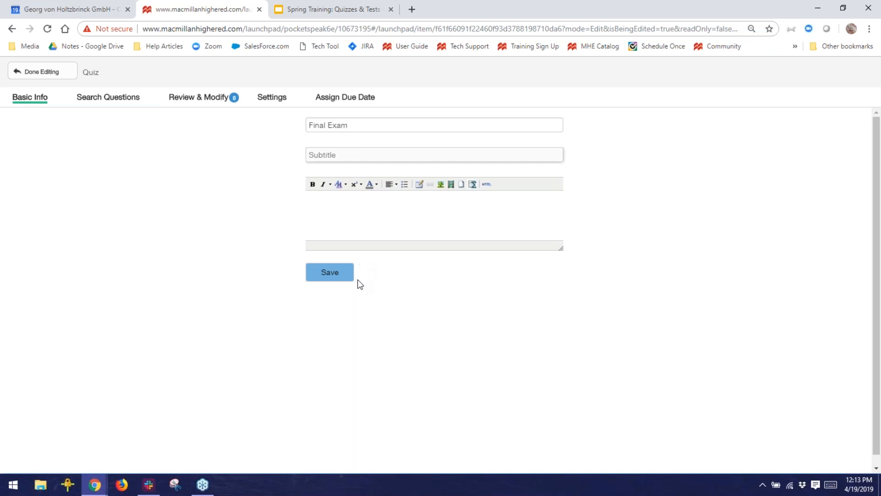
click(327, 274)
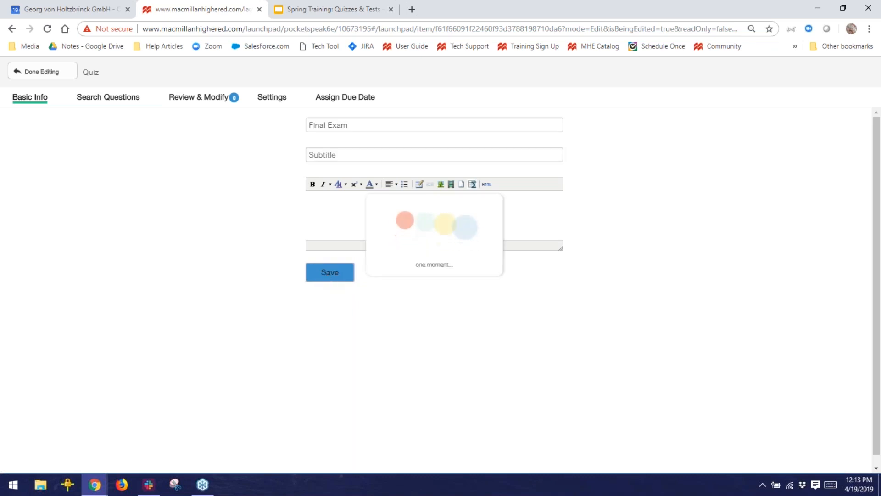
- Set the chapter filter of the quiz's question search to "Chapter 2 From A to Z Overview of a Speech"
click(96, 100)
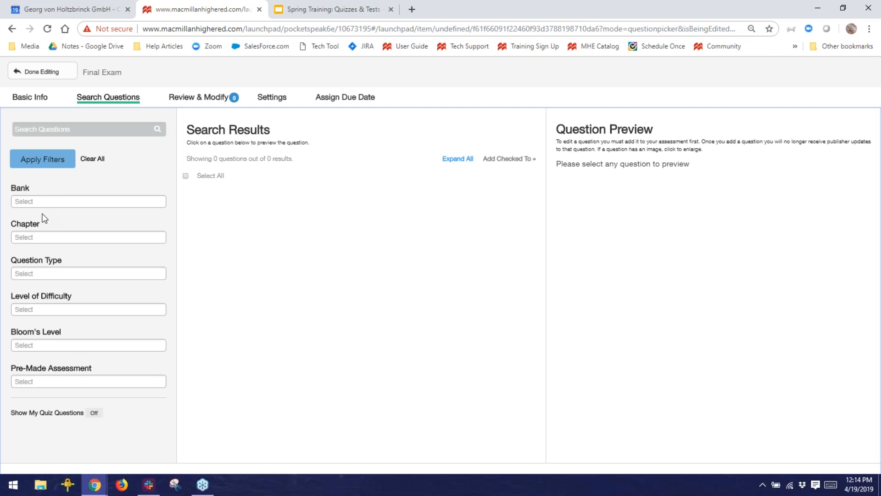
click(57, 238)
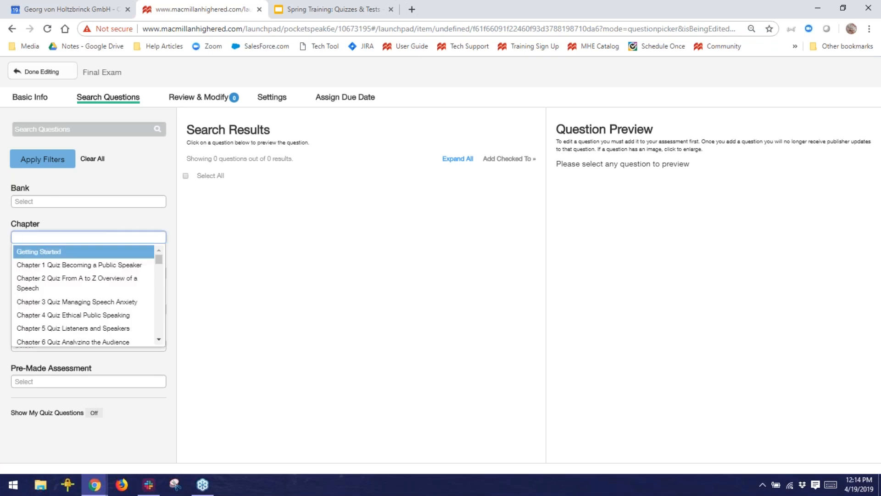
scroll(76, 281, down, 9)
scroll(77, 283, down, 4)
scroll(77, 283, up, 2)
scroll(74, 284, down, 1)
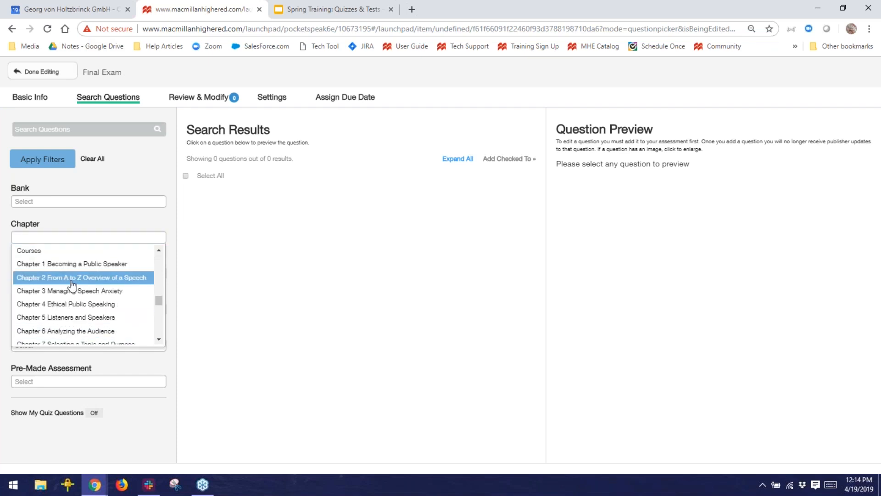
click(72, 277)
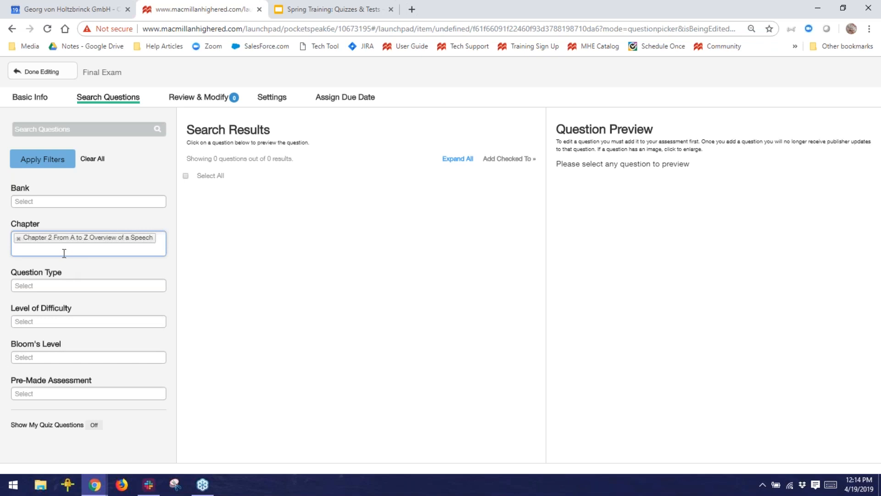
- Examine the available filter options for question type, level of difficulty and Bloom's level without choosing any
click(64, 286)
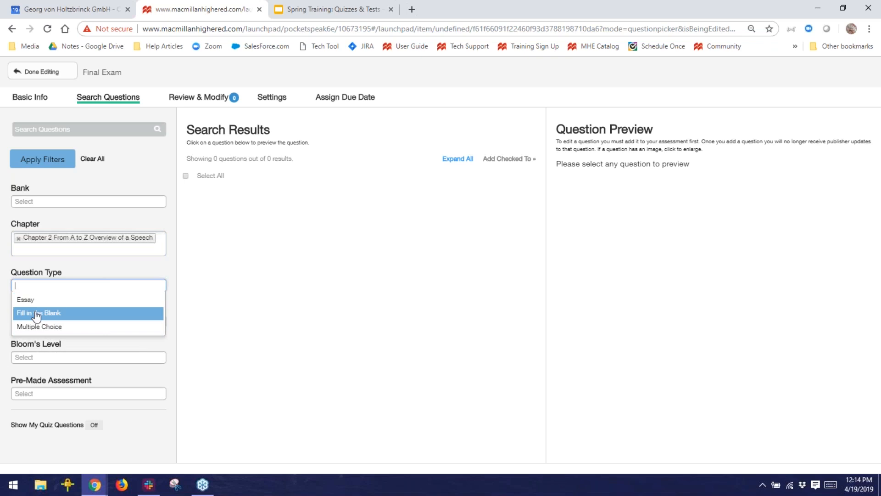
click(85, 349)
click(75, 321)
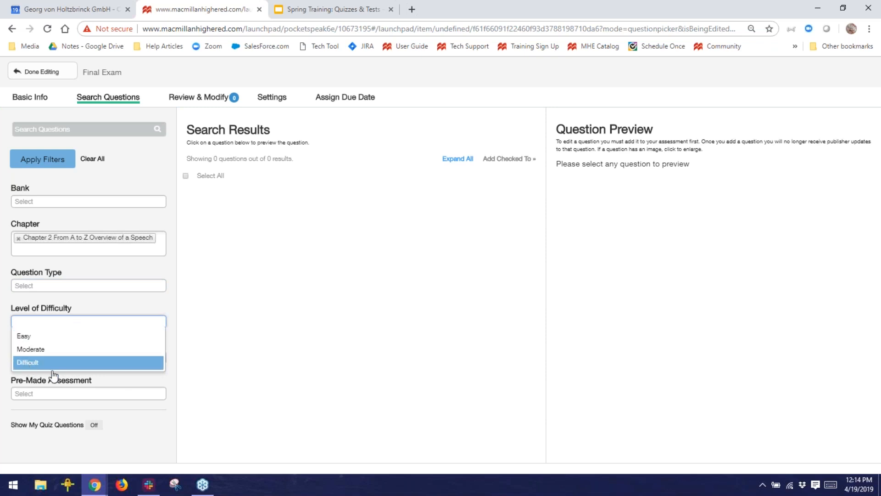
click(129, 381)
click(100, 356)
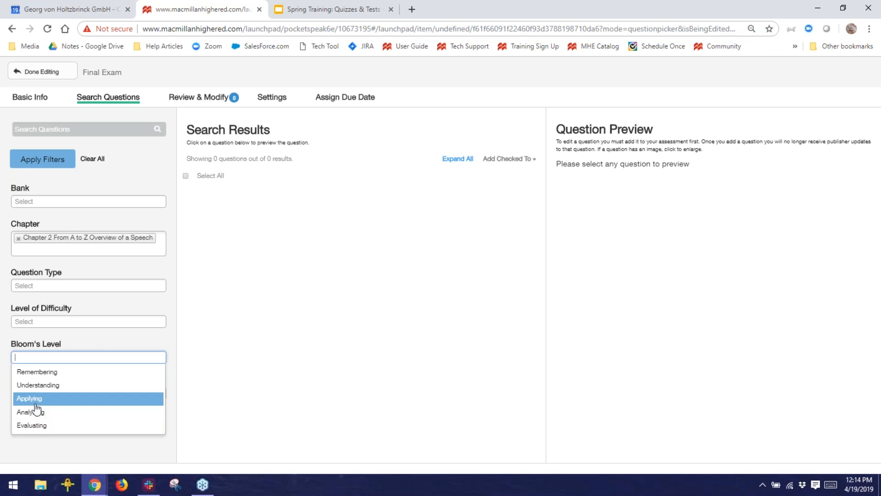
click(179, 399)
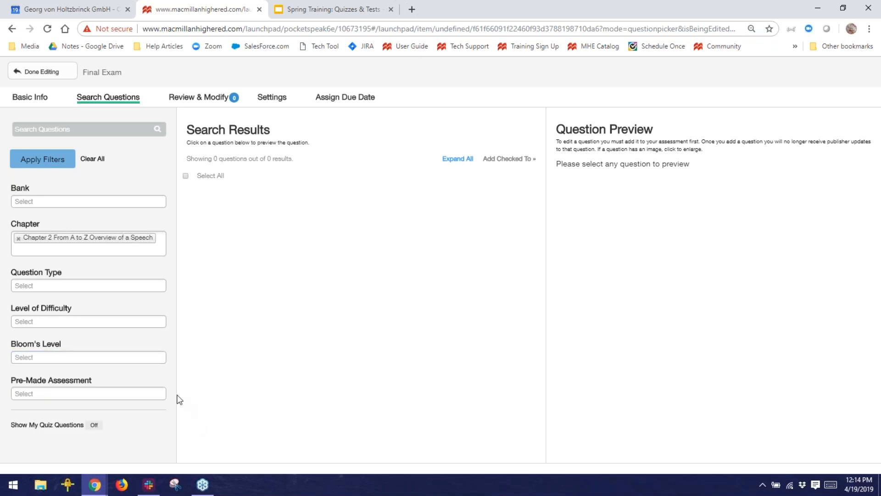
- Examine the pre-made assessment filter options, including the chapter quizzes, without choosing any
click(109, 395)
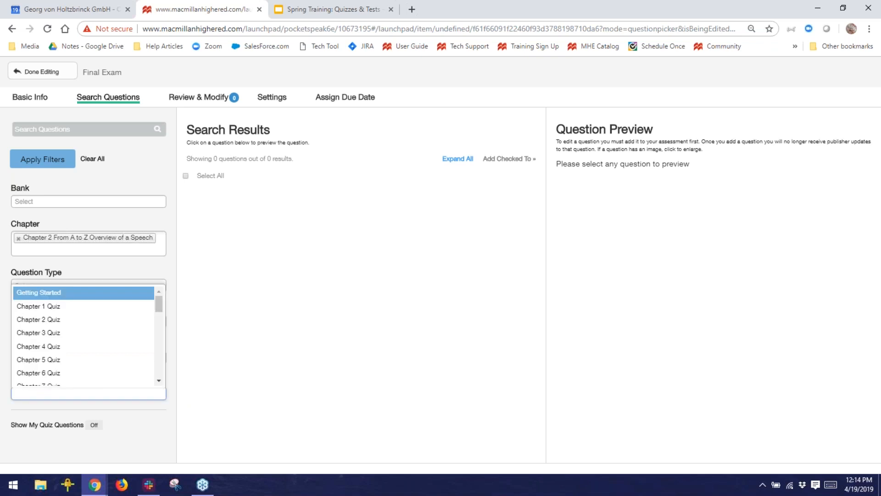
scroll(58, 326, down, 3)
scroll(57, 326, down, 2)
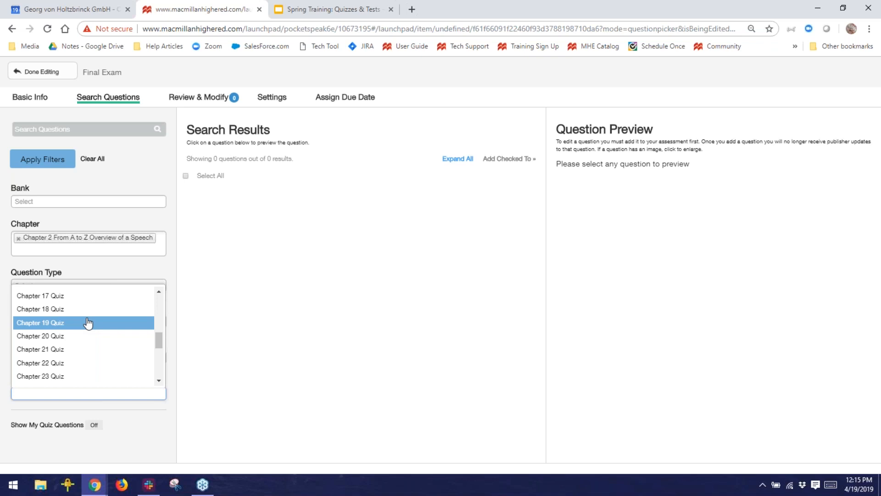
scroll(89, 327, down, 1)
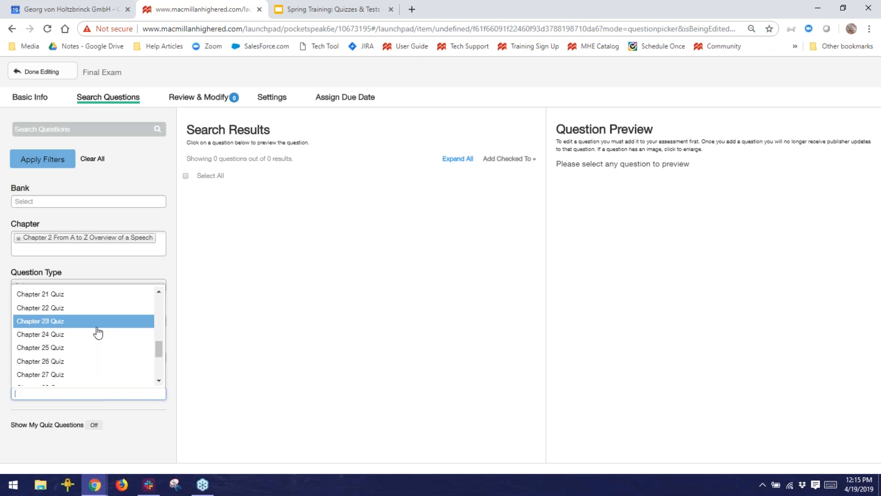
click(145, 452)
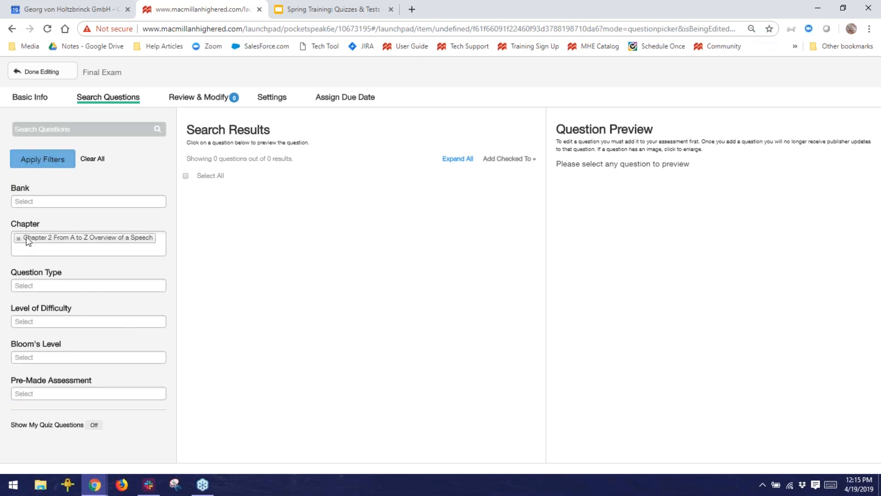
- Apply the Chapter 2 filter to the question search and expand all results to read the questions with their answers
click(44, 168)
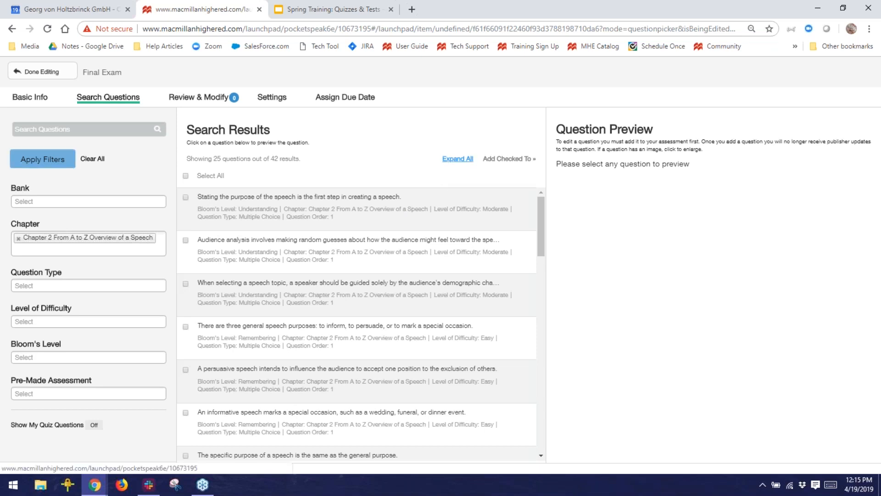
click(458, 159)
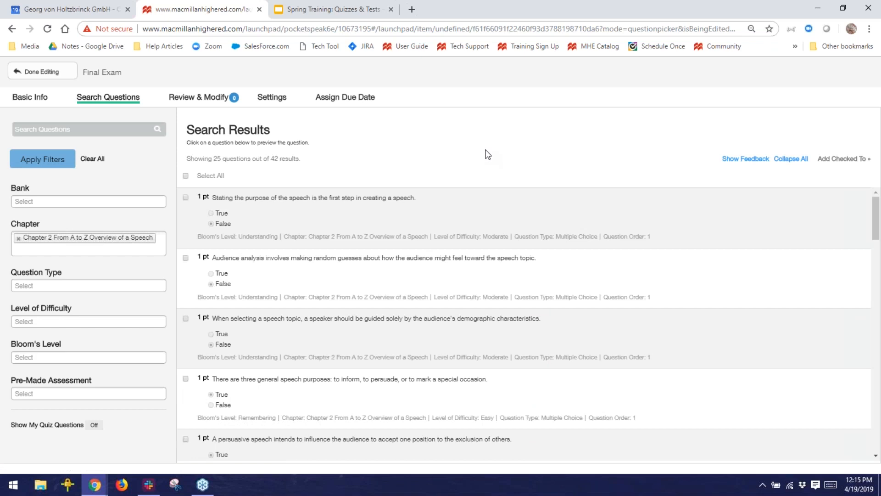
scroll(513, 215, down, 1)
scroll(513, 214, down, 6)
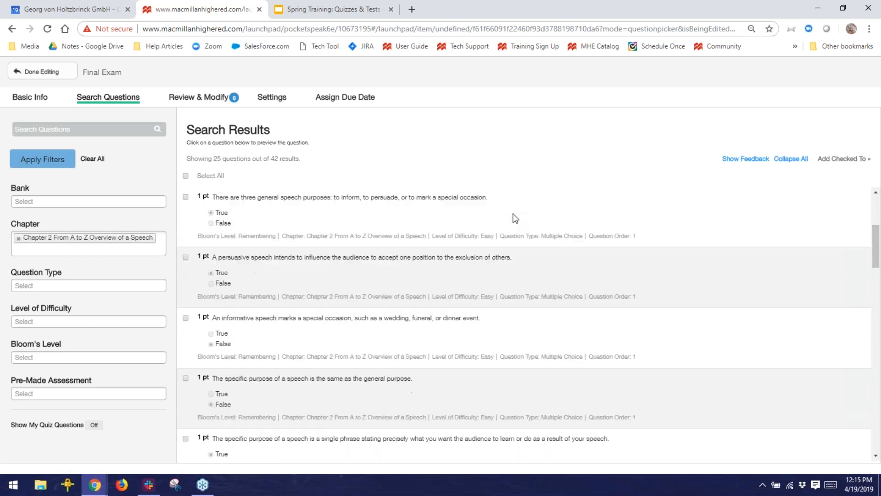
scroll(514, 214, down, 2)
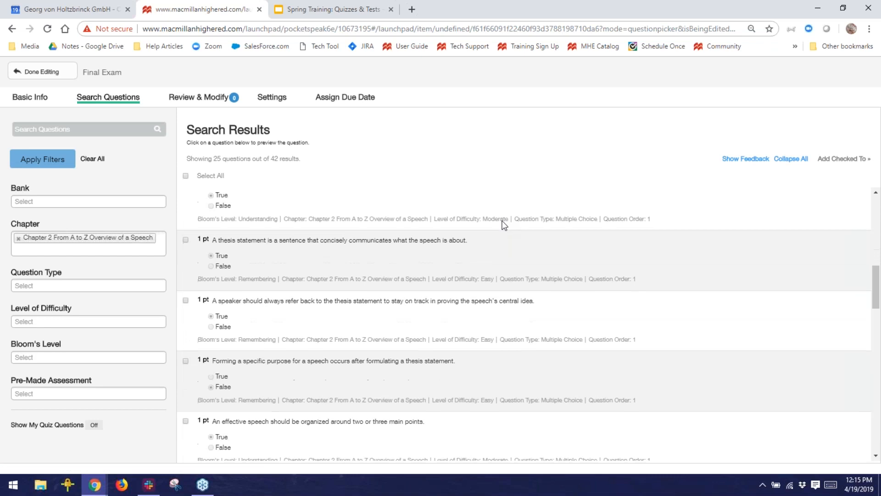
scroll(502, 220, down, 2)
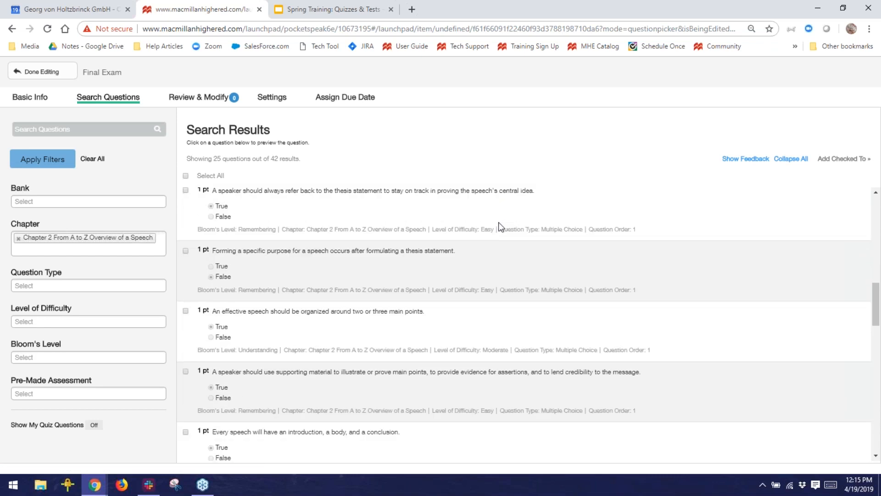
- Add five Chapter 2 questions to the quiz: forming a specific purpose, using supporting material, every speech's parts, the speech body, and ending a speech
click(186, 250)
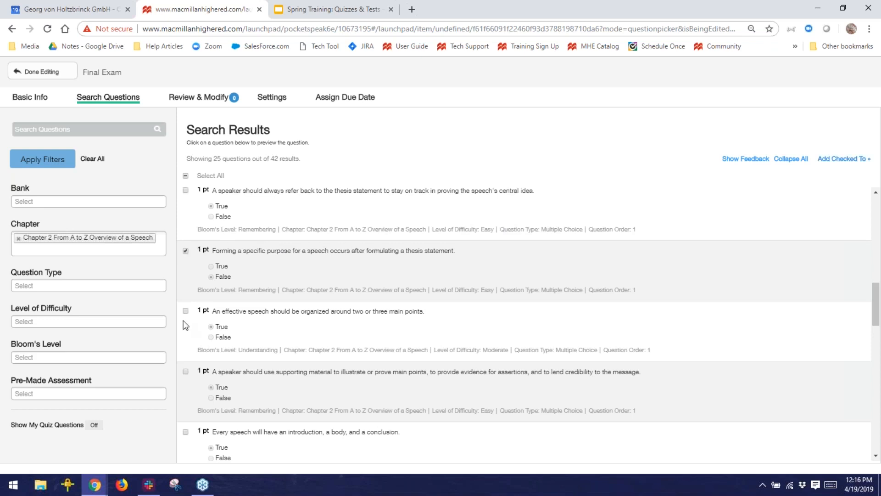
scroll(186, 376, down, 1)
click(186, 375)
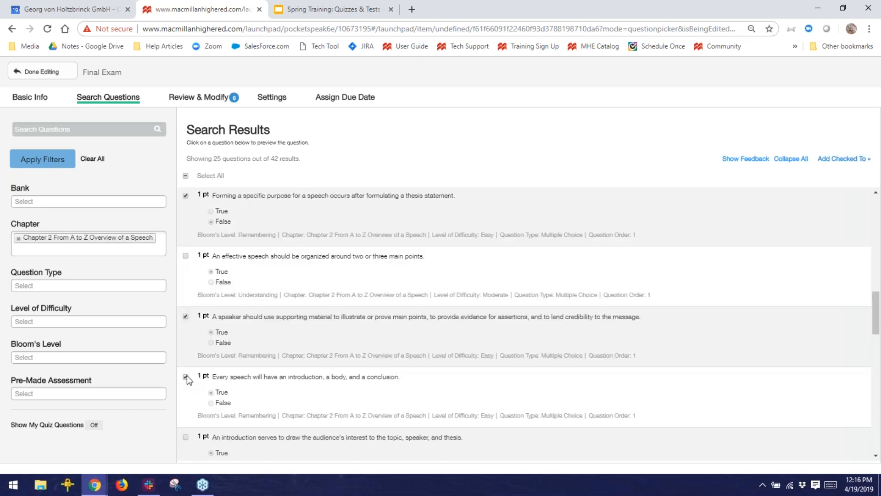
scroll(185, 377, down, 1)
click(186, 442)
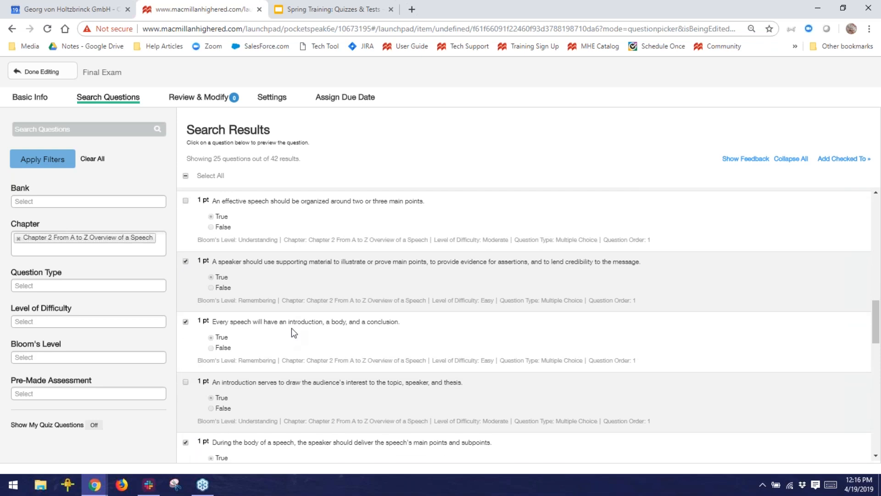
scroll(291, 327, down, 2)
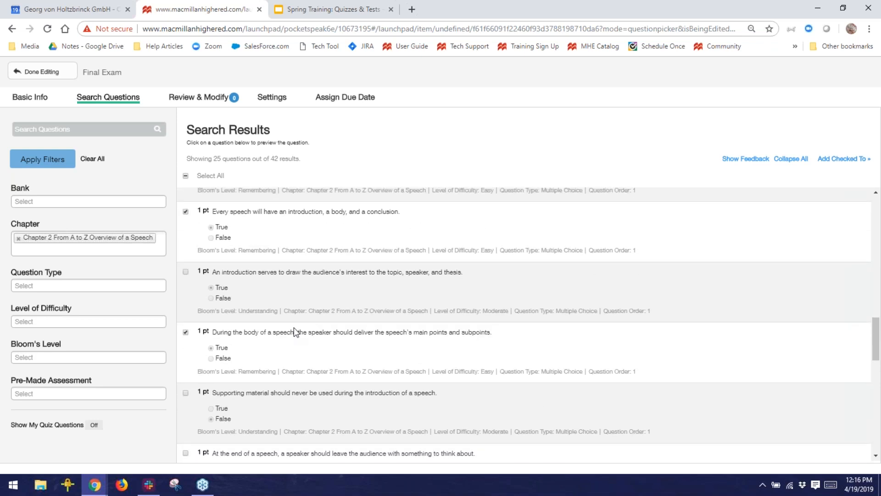
scroll(293, 327, down, 1)
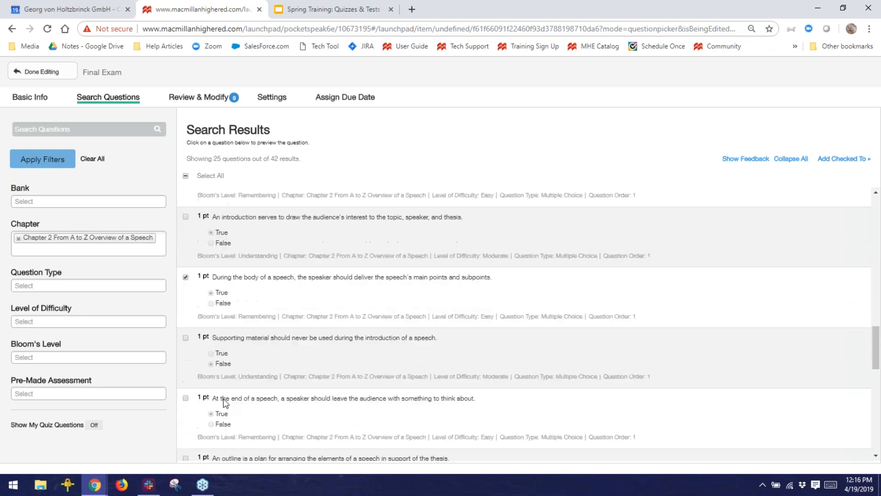
click(186, 398)
click(835, 165)
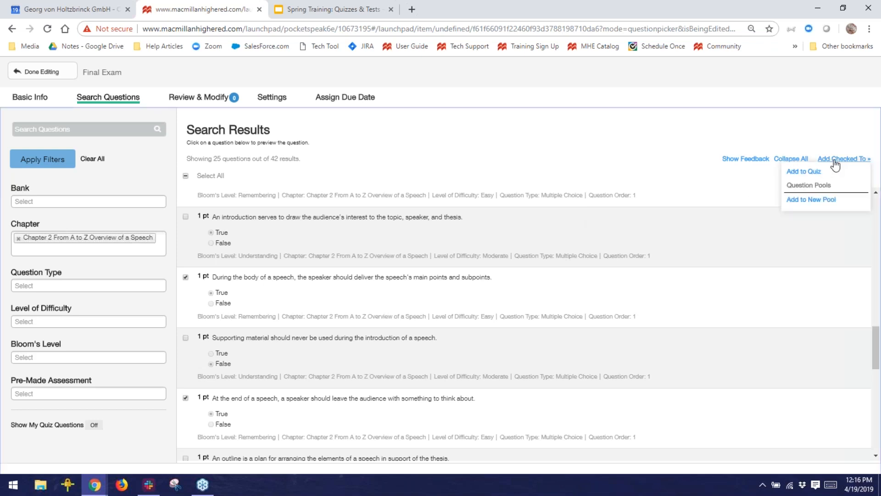
click(806, 172)
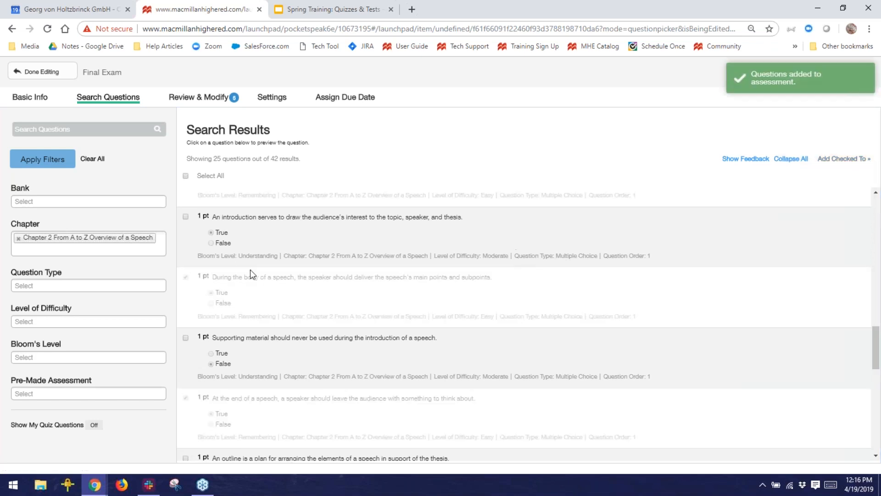
- Look through the remaining Chapter 2 questions, check the one on audience analysis, and view the options for adding checked questions
scroll(290, 251, down, 1)
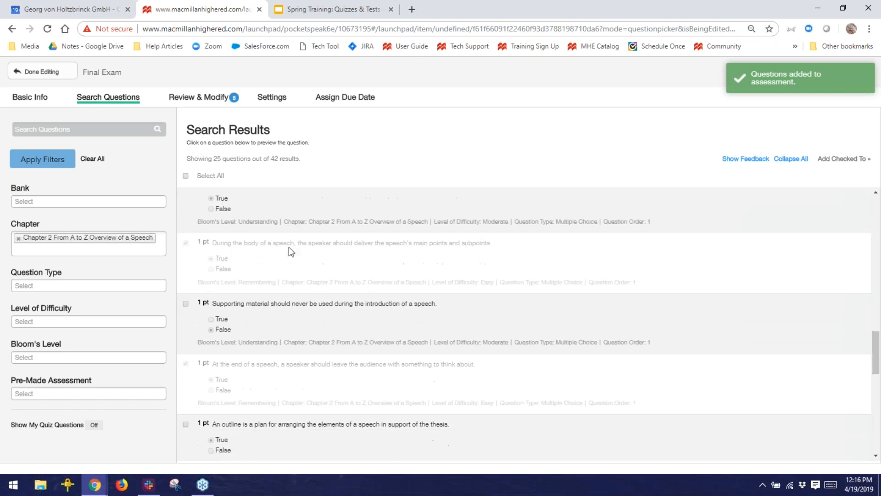
scroll(289, 251, down, 1)
scroll(288, 365, down, 3)
scroll(289, 363, up, 6)
scroll(290, 362, up, 10)
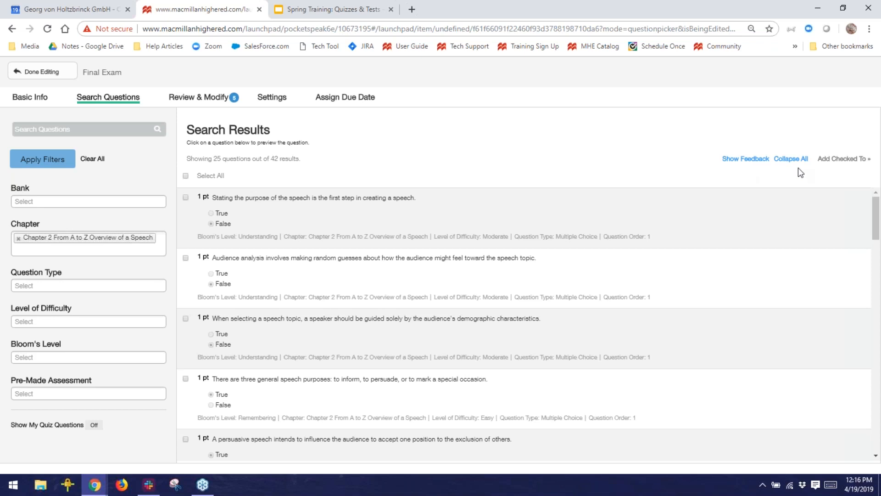
click(836, 161)
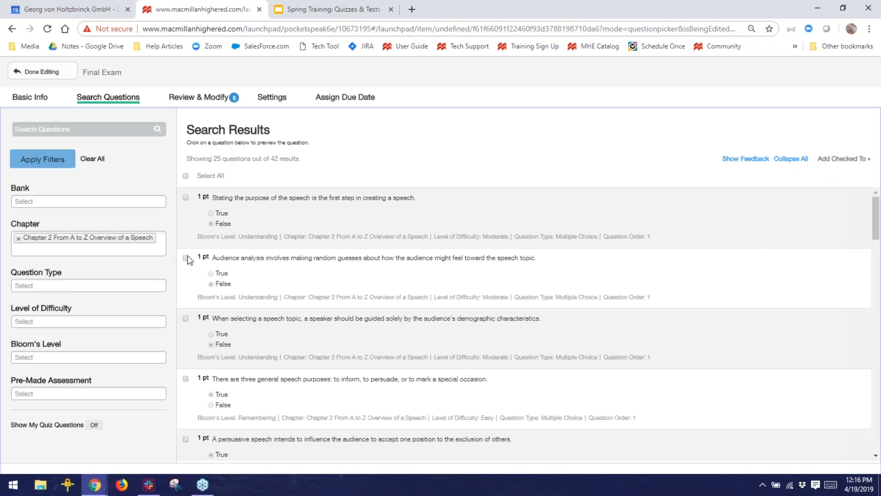
click(186, 257)
click(822, 159)
- Replace the chapter filter with "Chapter 3 Managing Speech Anxiety" and apply it to the question search
click(18, 239)
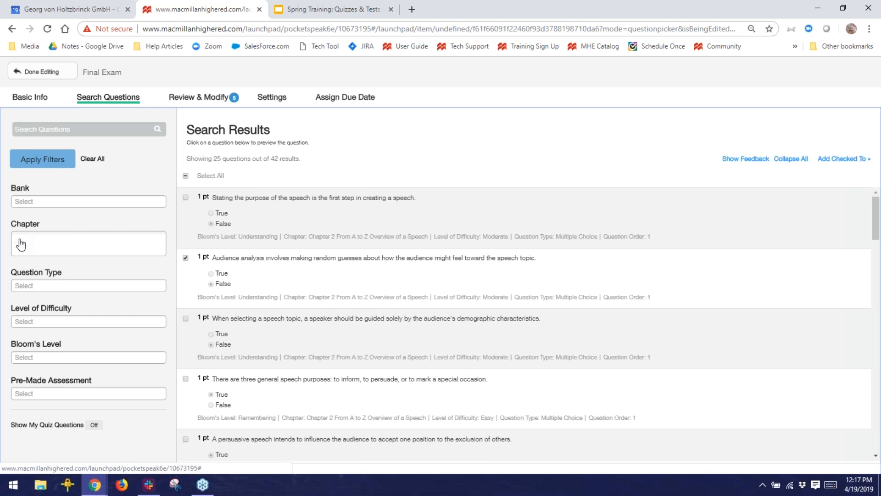
click(35, 237)
scroll(82, 317, down, 8)
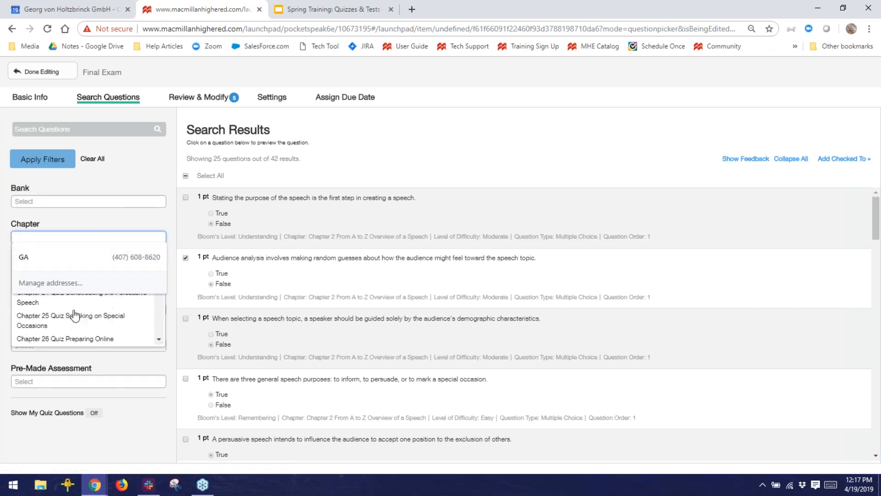
click(272, 284)
click(83, 237)
scroll(94, 281, down, 10)
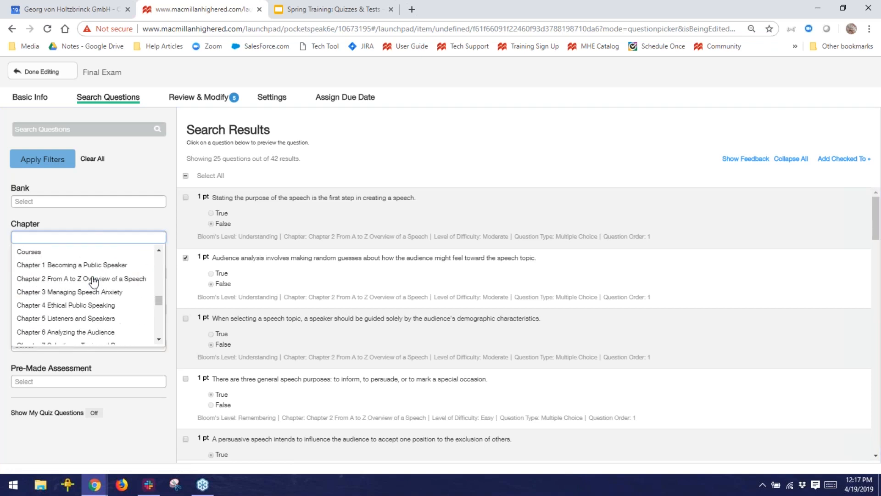
click(90, 294)
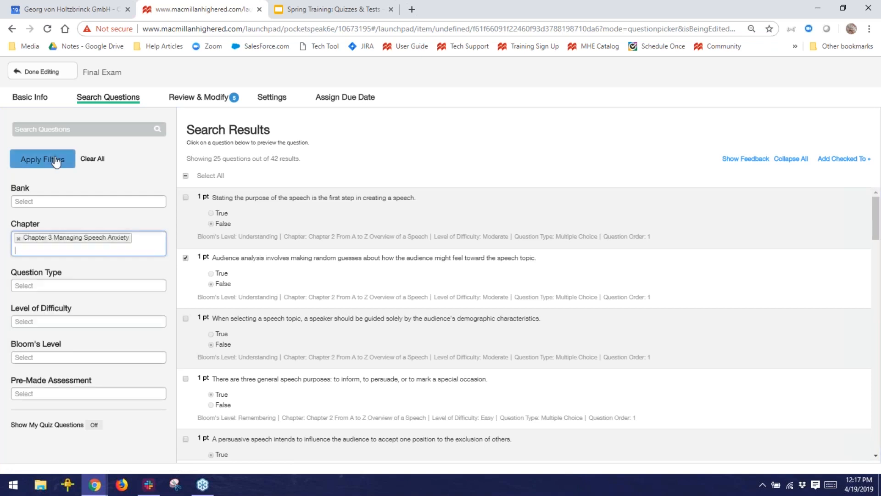
click(55, 163)
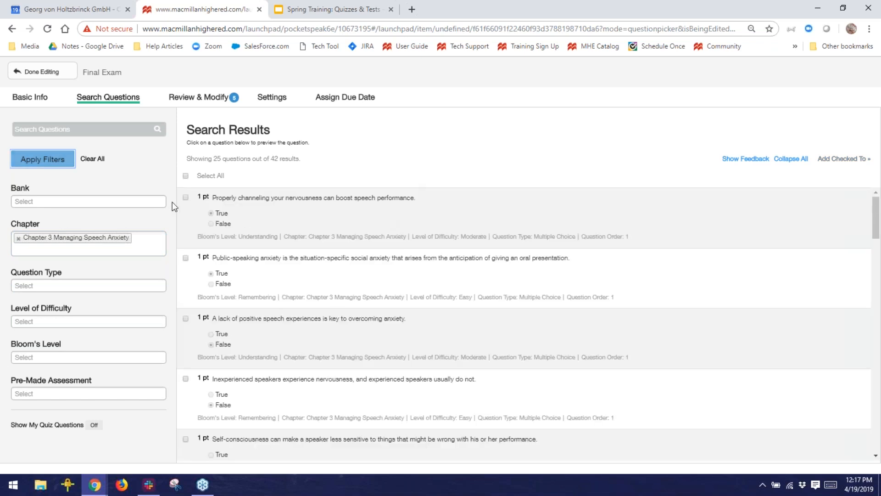
- Select all the listed Chapter 3 questions and add them to the quiz
click(188, 175)
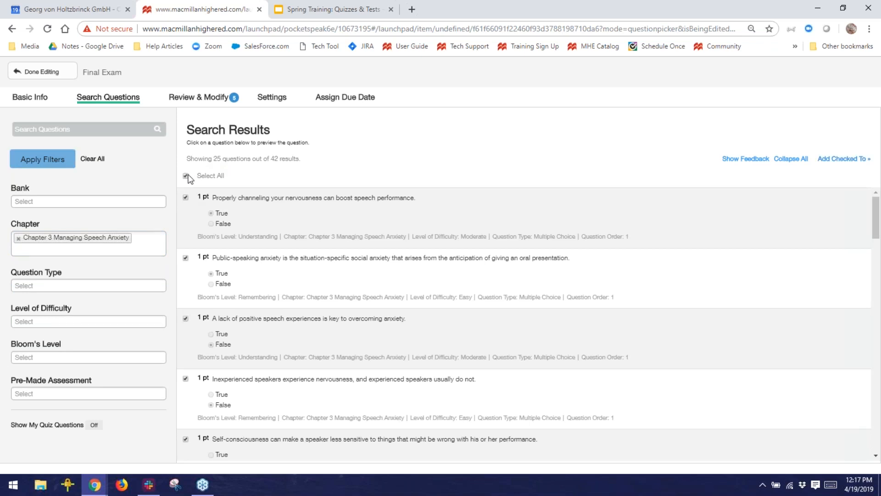
click(830, 159)
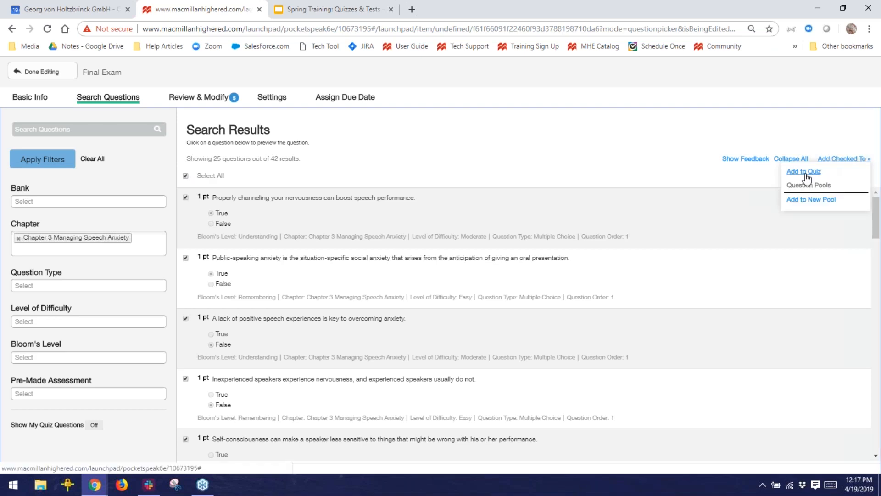
click(810, 174)
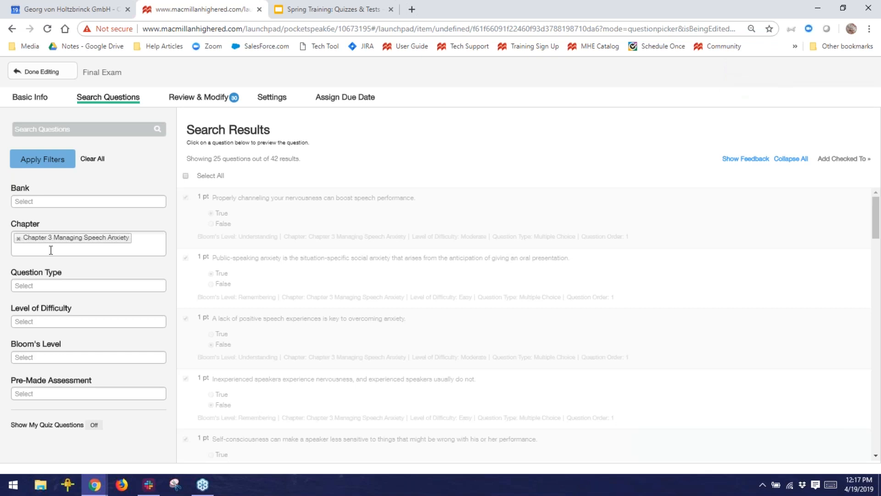
- Review the full list of questions added to the Final Exam
click(212, 101)
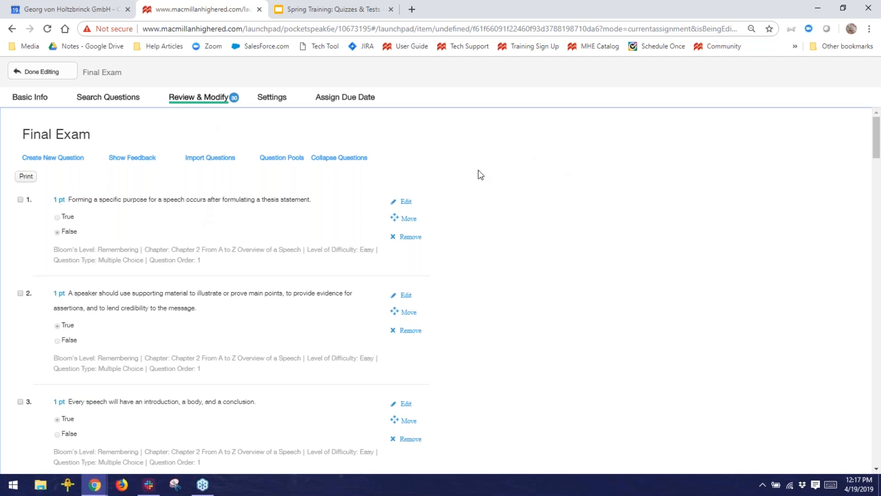
scroll(478, 173, down, 8)
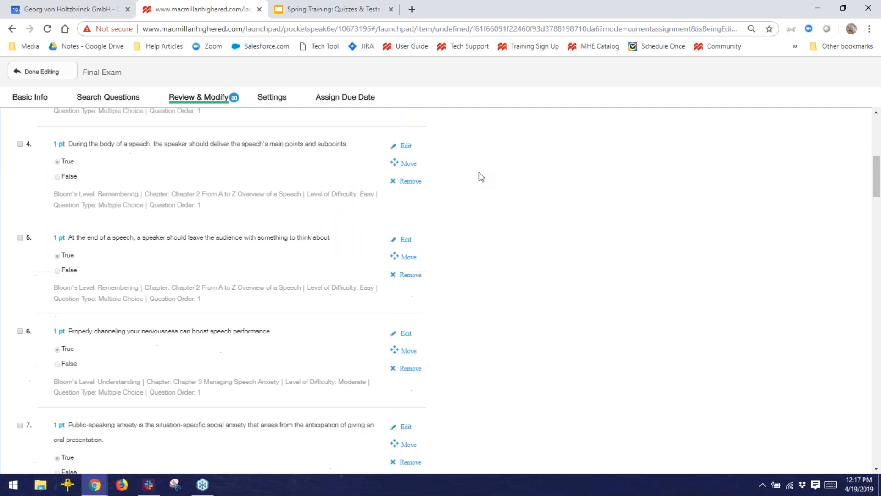
scroll(479, 173, down, 15)
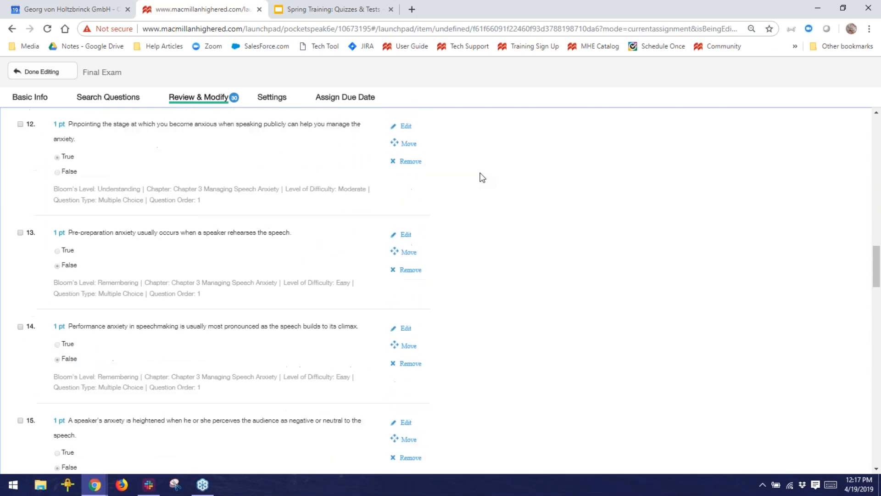
scroll(482, 180, down, 20)
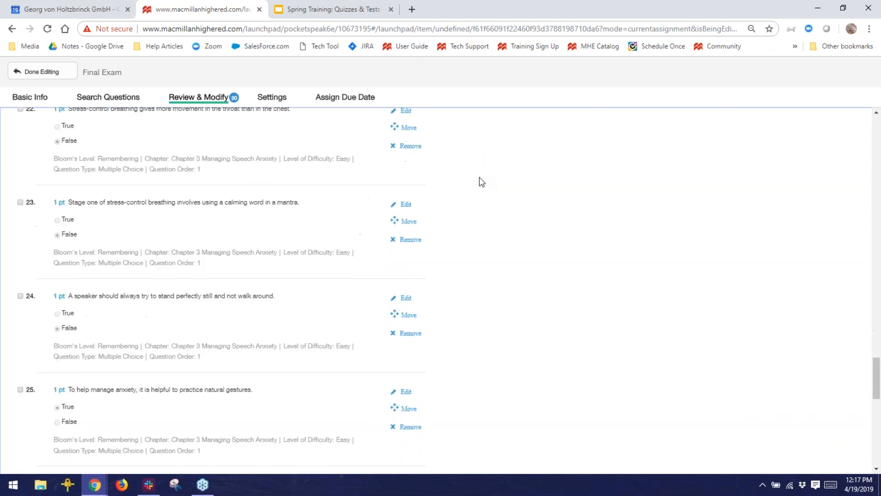
scroll(487, 183, down, 6)
scroll(490, 202, up, 20)
scroll(488, 216, up, 5)
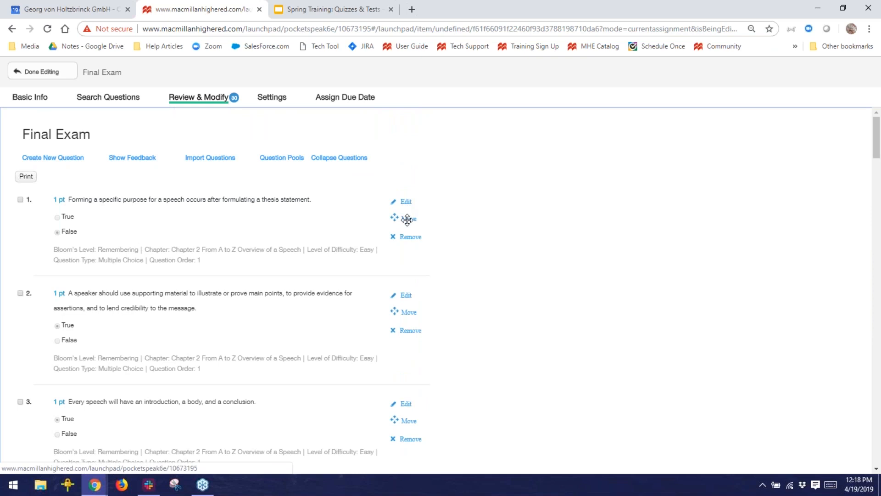
- Move the Final Exam's first question to third place and remove the question about using supporting material to prove main points
drag(407, 220, 382, 415)
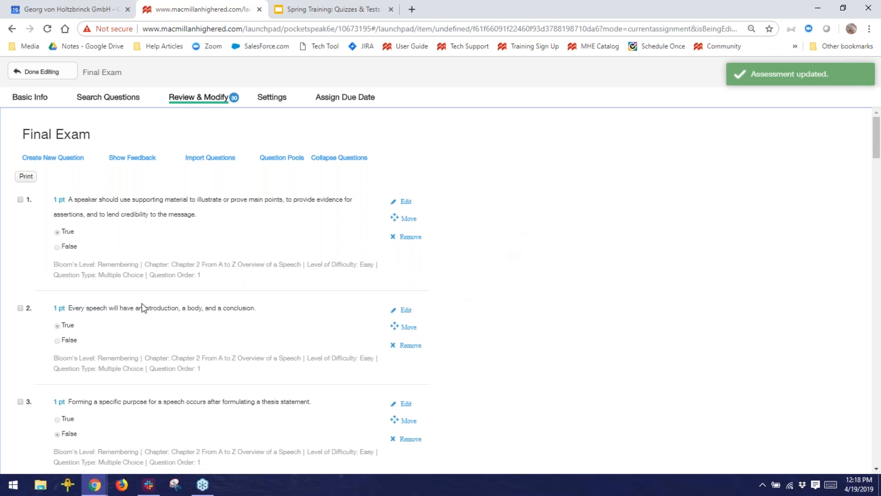
click(409, 242)
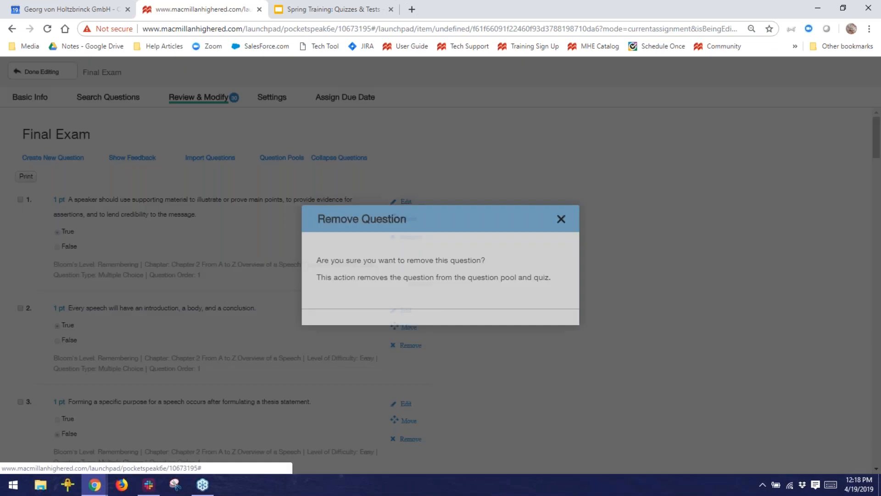
click(392, 331)
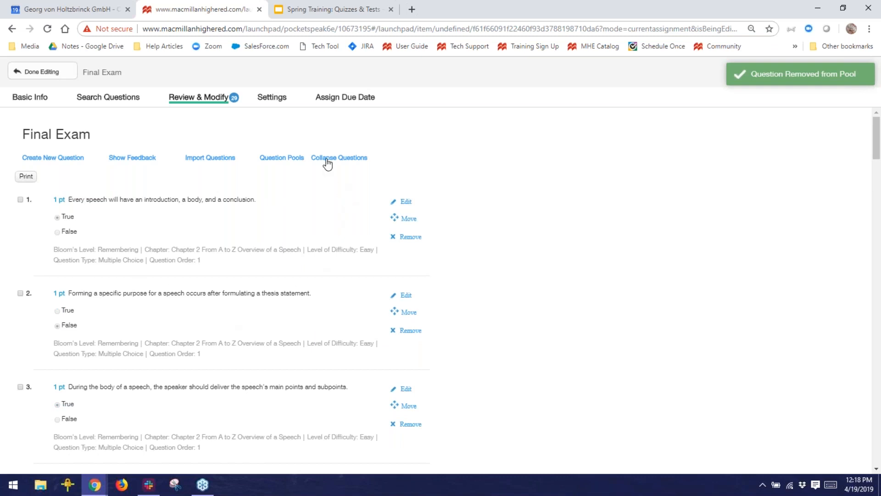
- Set the Final Exam to allow unlimited attempts, with the highest attempt scored
click(69, 161)
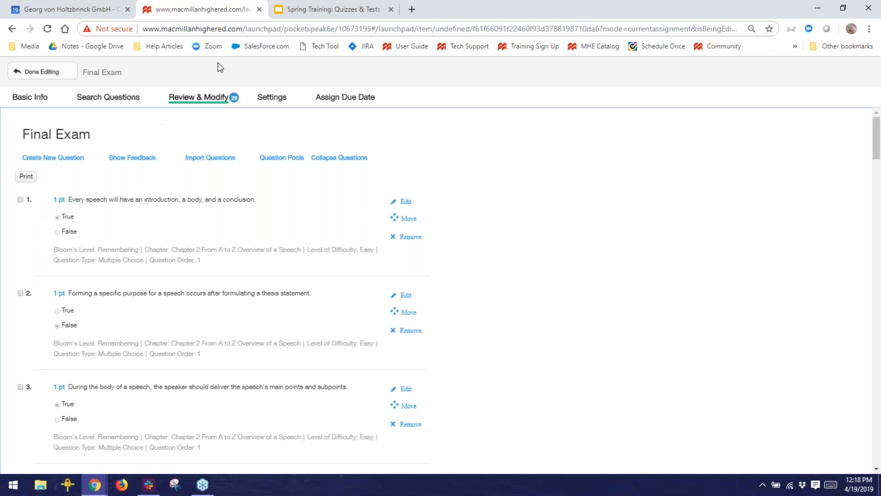
click(280, 100)
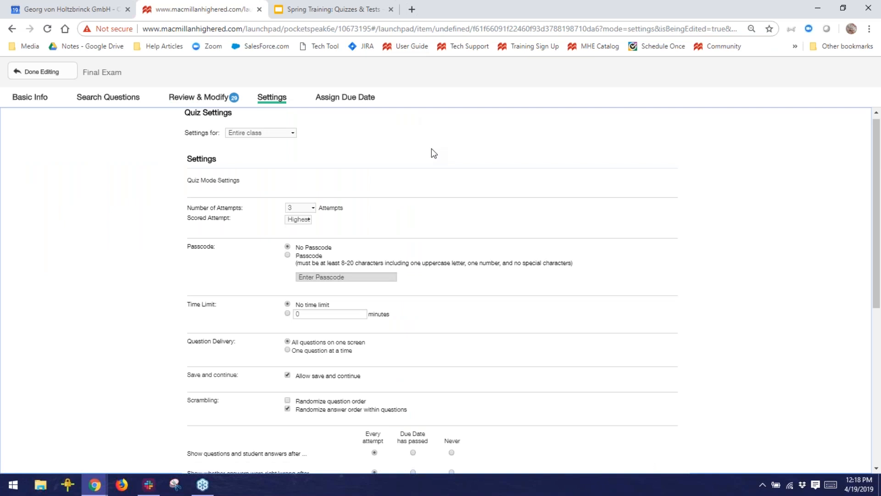
scroll(432, 148, down, 1)
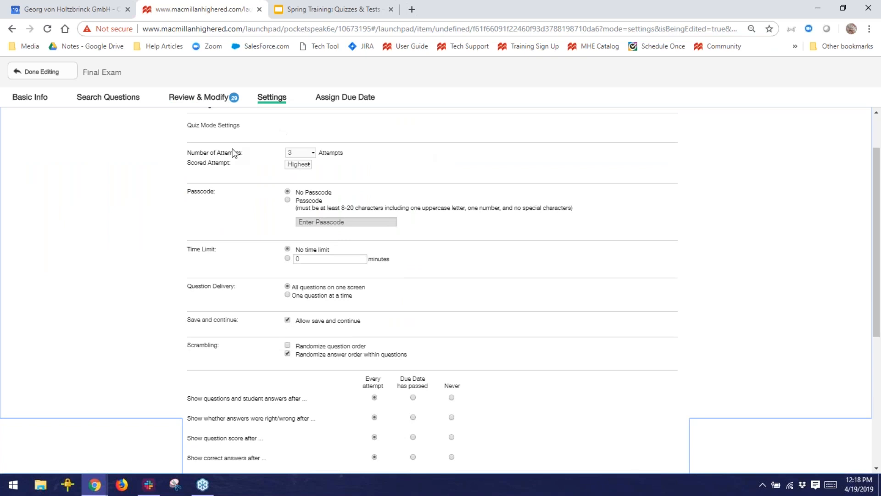
click(308, 152)
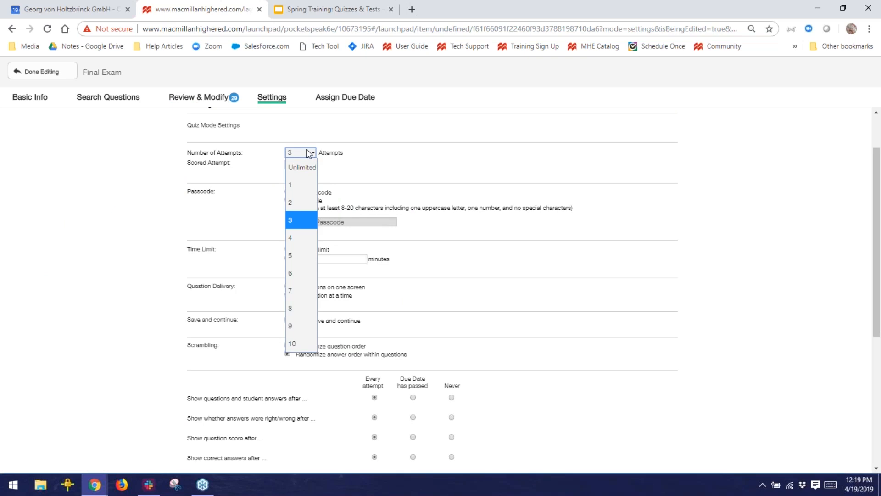
click(296, 186)
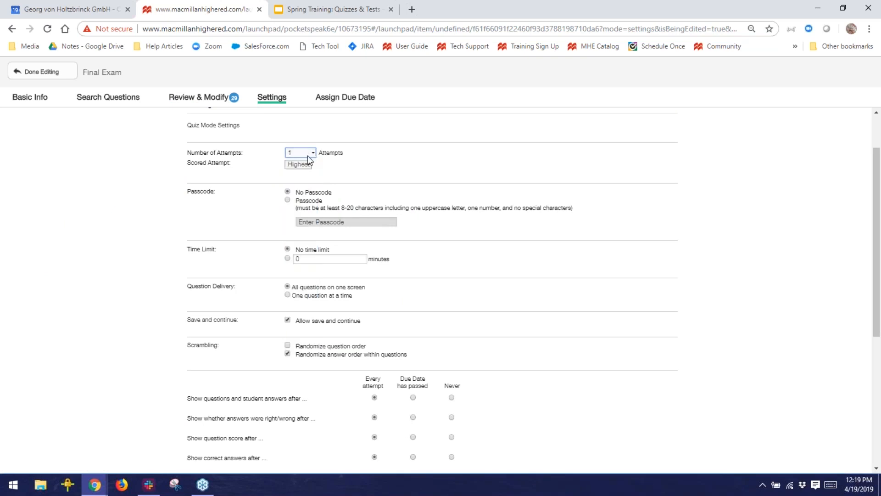
click(301, 152)
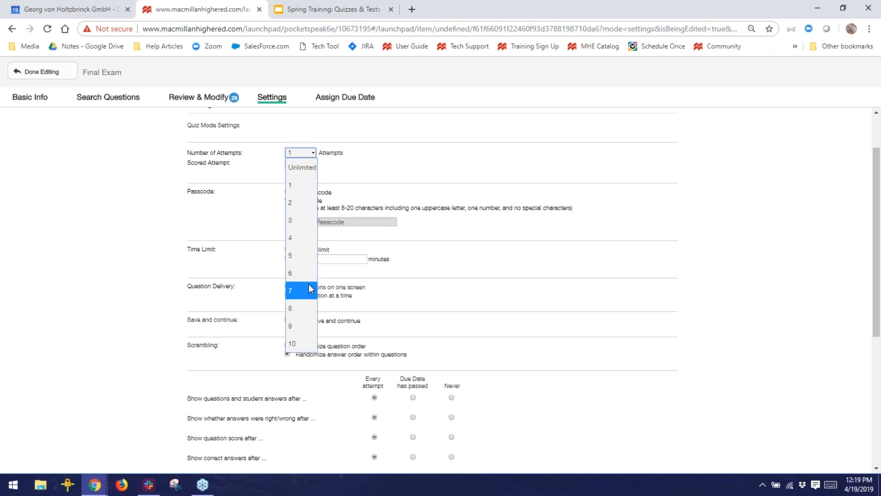
click(299, 168)
click(297, 165)
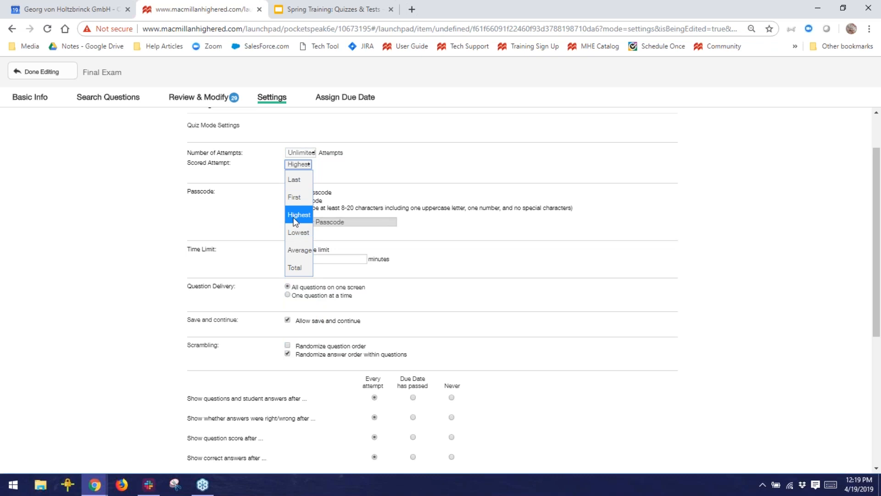
click(398, 136)
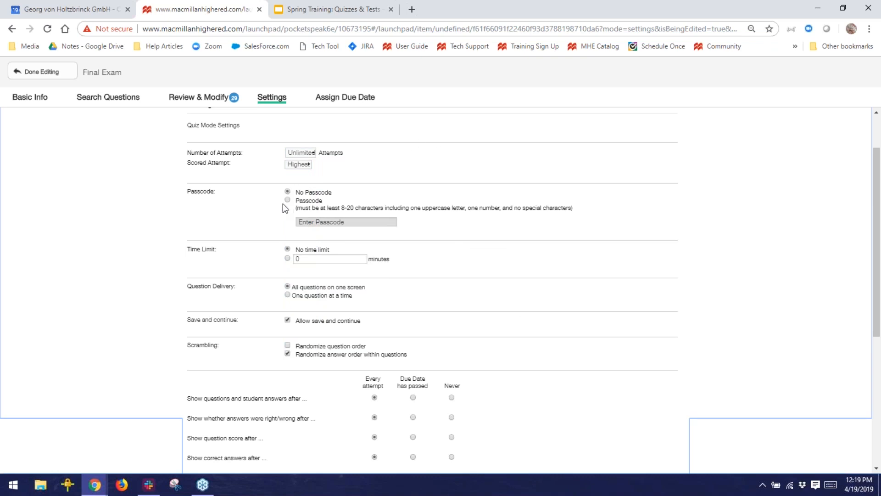
- Set a 60-minute time limit on the Final Exam and disallow save and continue
scroll(283, 201, down, 2)
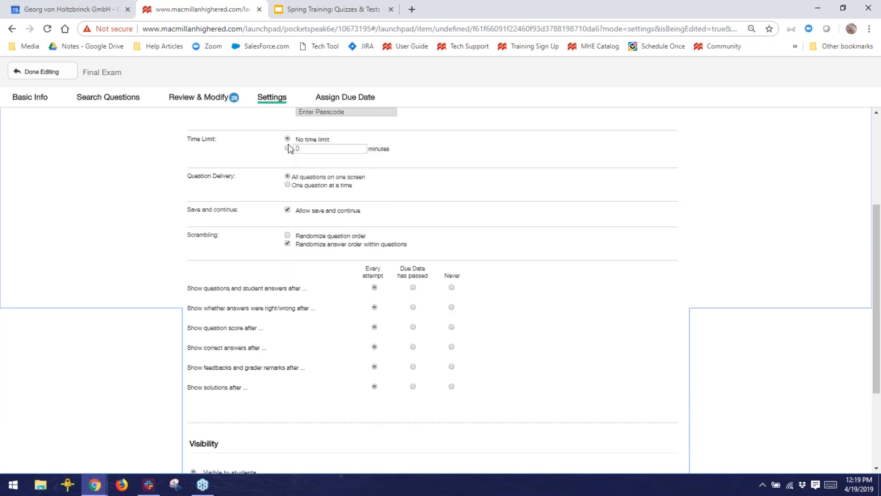
click(286, 148)
text(60)
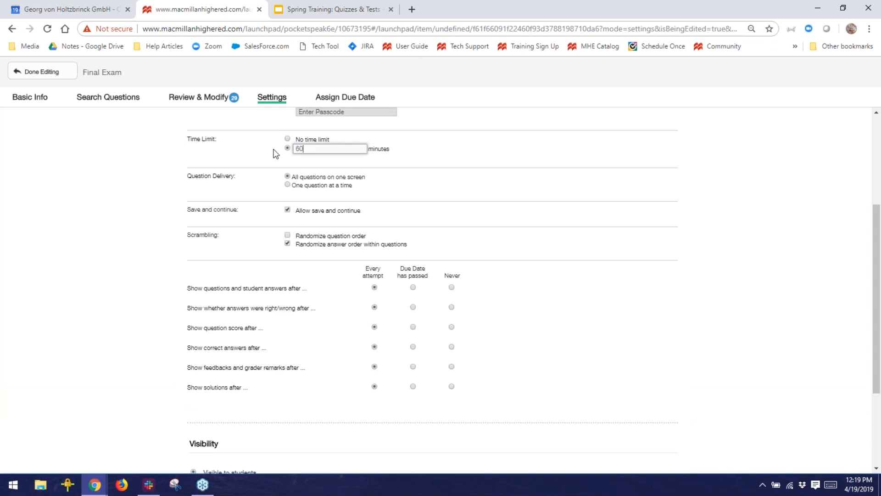
click(222, 212)
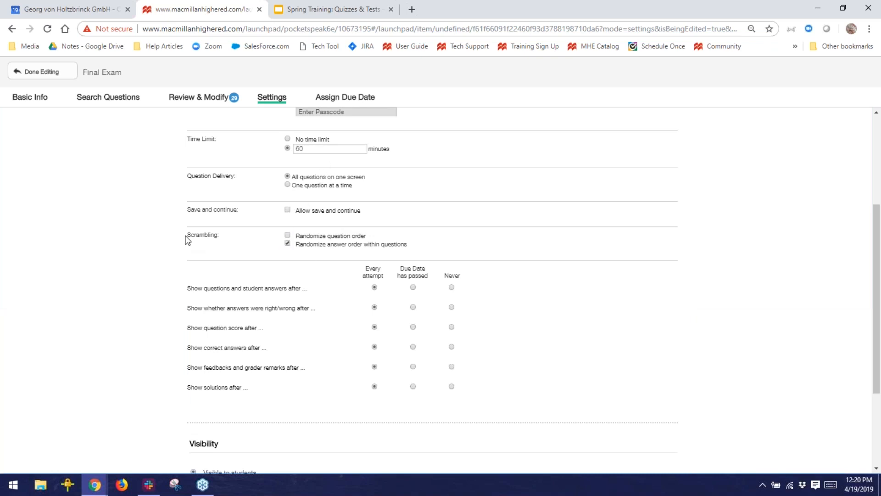
- Randomize the question order and set the review options to Never, with feedbacks and grader remarks shown once the due date has passed
click(288, 237)
scroll(407, 258, down, 1)
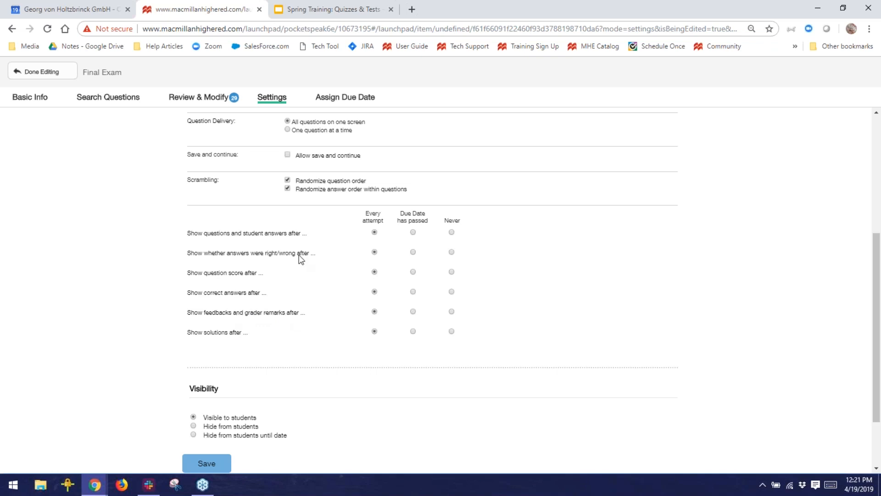
click(413, 233)
click(451, 233)
- Hide the Final Exam from students until May 3, 2019
scroll(473, 238, down, 1)
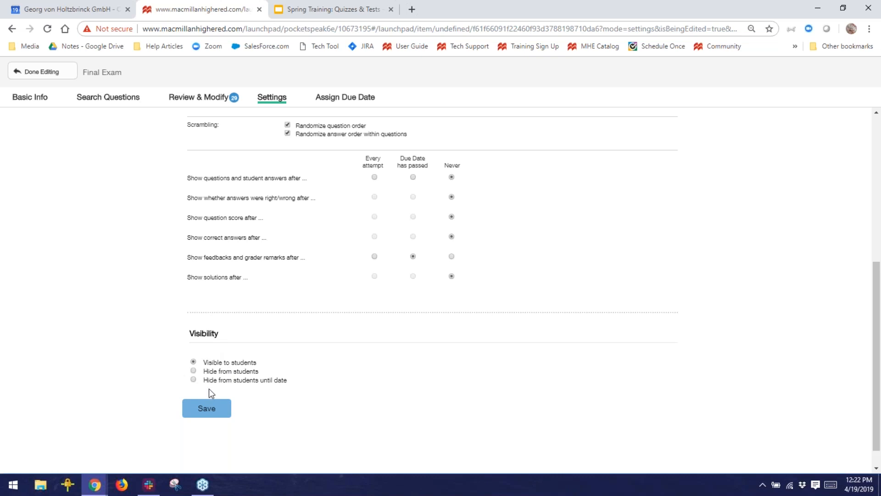
click(193, 371)
click(194, 379)
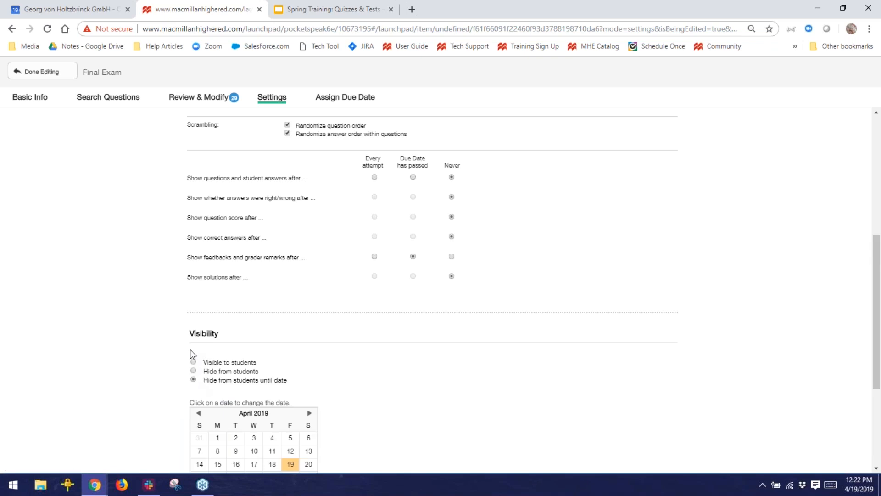
scroll(183, 368, down, 3)
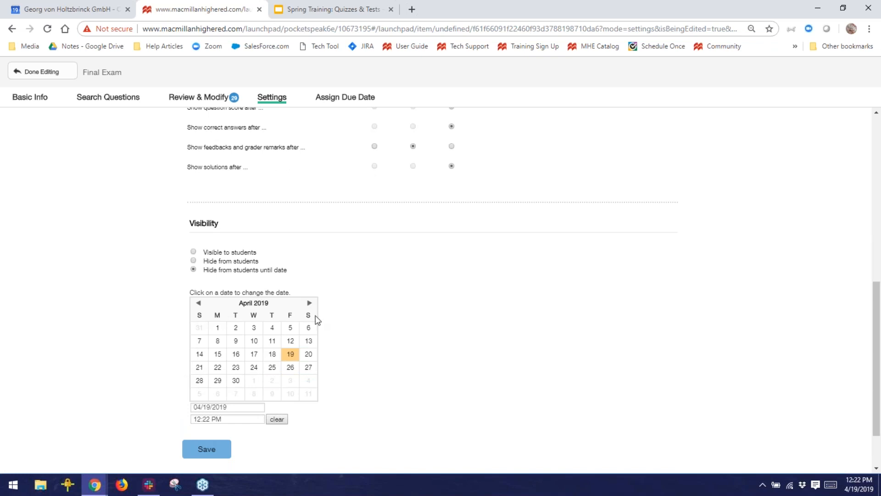
click(310, 303)
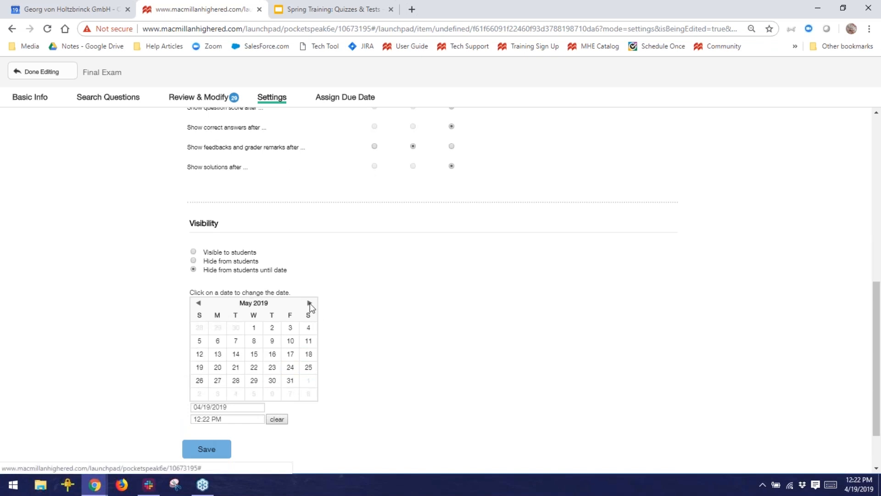
click(291, 329)
- Set the time on the hide-until date to 01:00 PM and save the quiz settings
click(209, 419)
click(247, 419)
scroll(248, 419, down, 1)
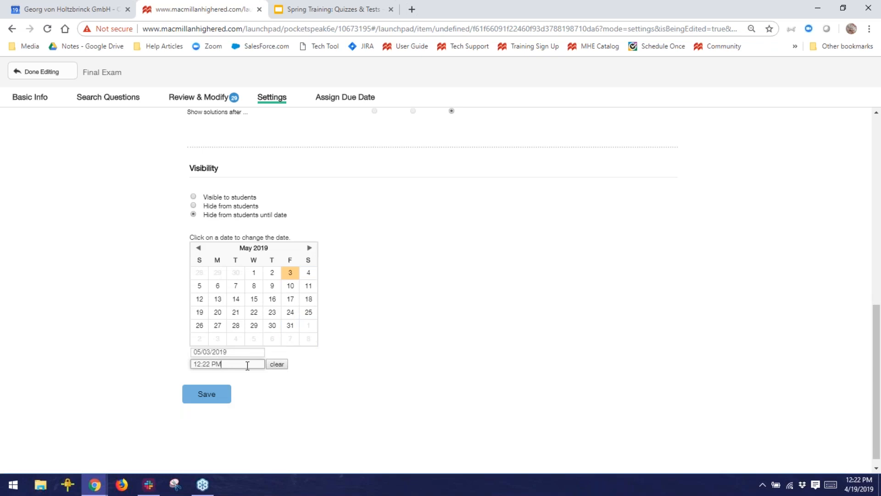
double_click(197, 363)
text(1)
double_click(201, 363)
text(00)
click(214, 394)
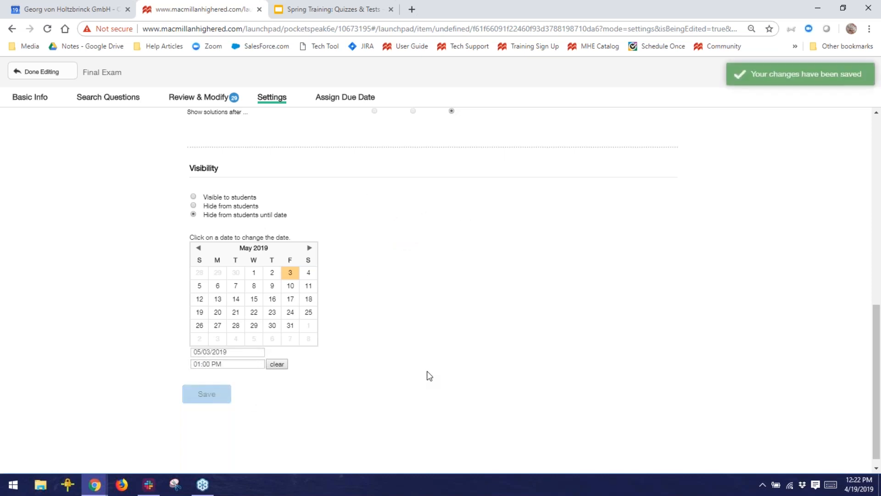
- Check which individuals or groups the quiz settings can be applied to, keeping Entire class
scroll(430, 376, up, 10)
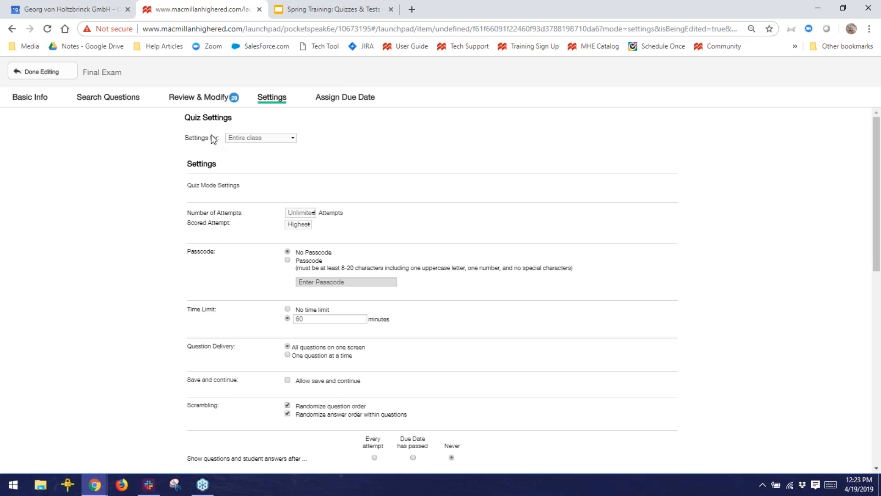
click(279, 137)
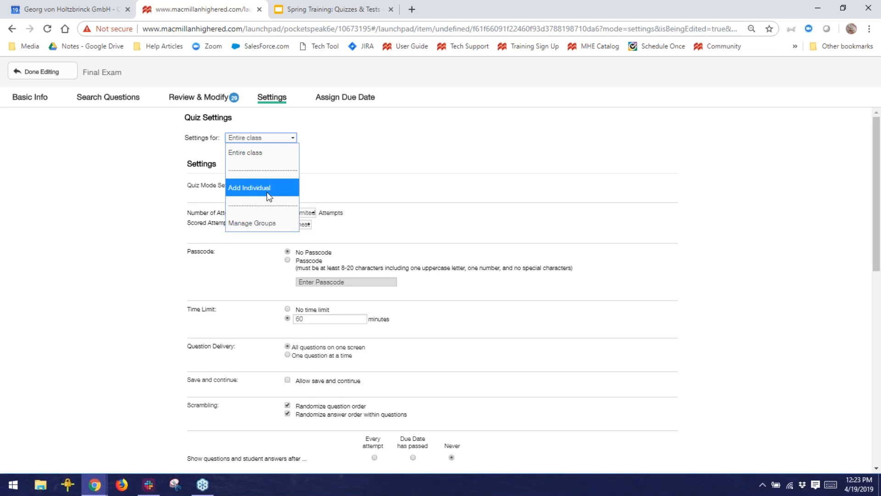
click(430, 163)
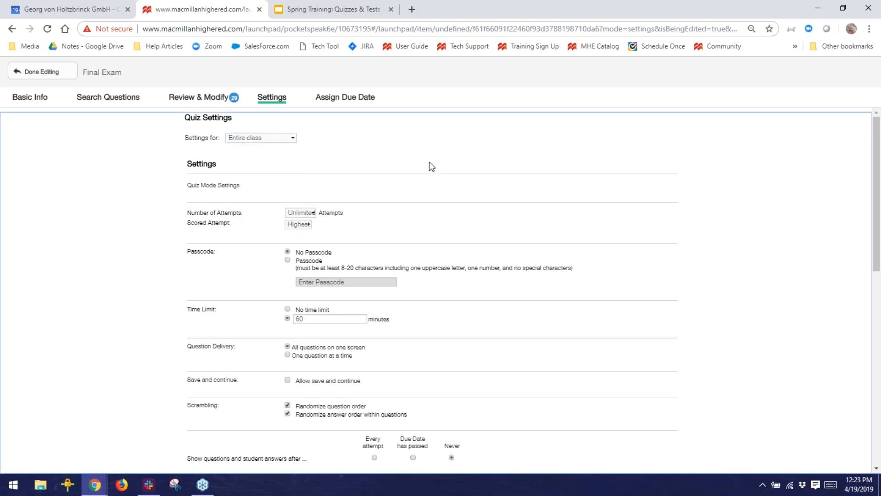
- Set the Final Exam's due date to May 4, 2019 and make it worth 100 points
click(353, 102)
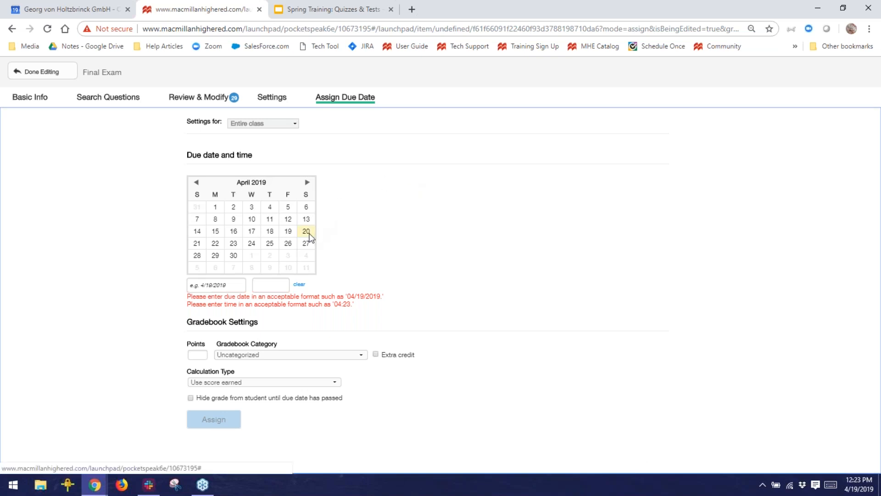
click(306, 183)
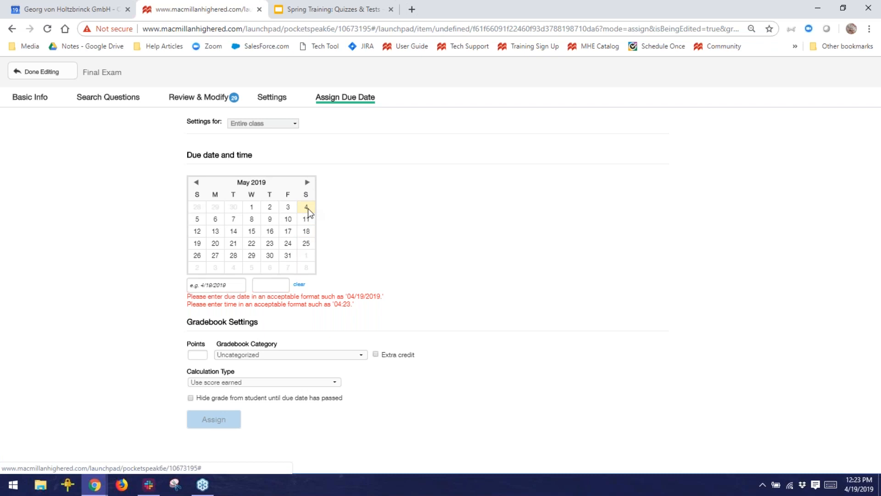
click(307, 207)
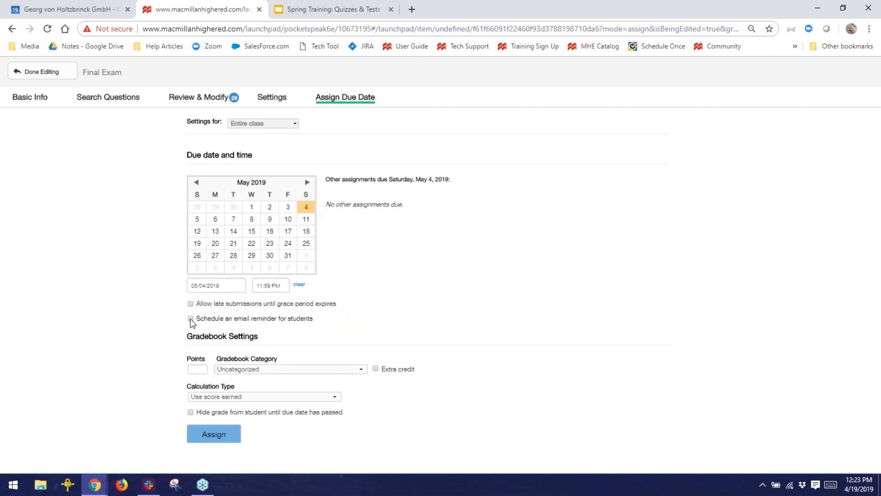
click(207, 369)
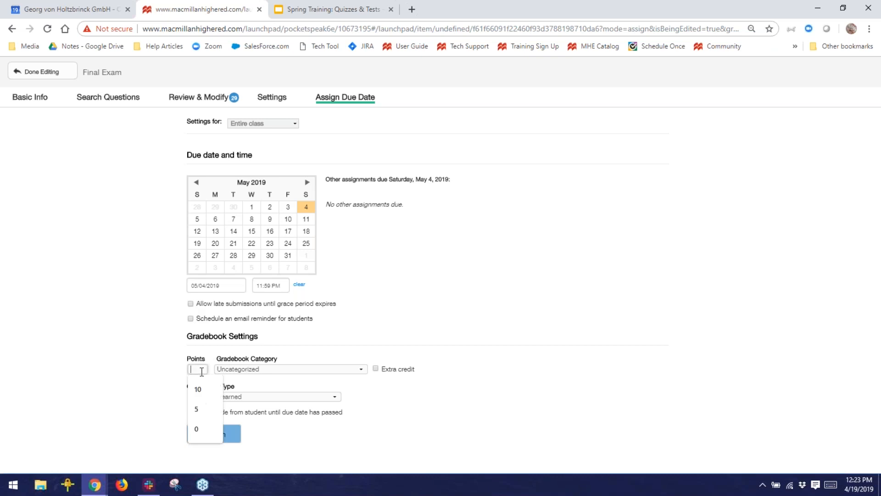
text(100)
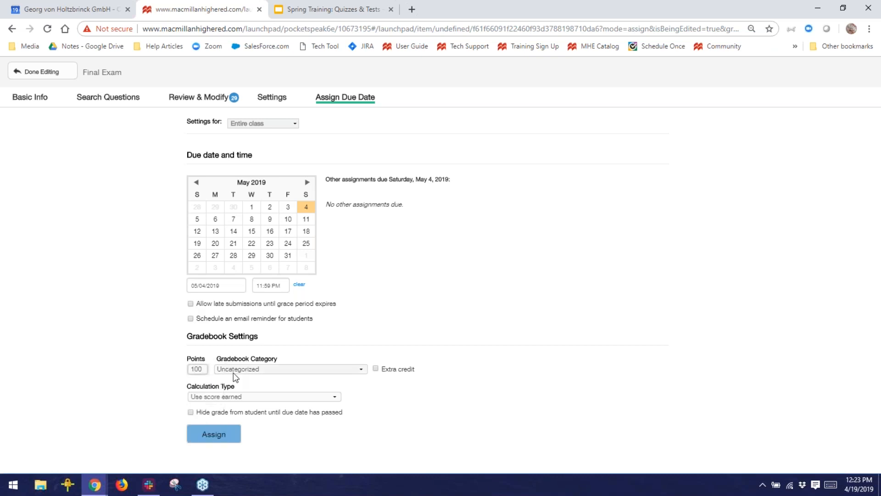
- Create a gradebook category named Exam for the Final Exam and assign the quiz to the entire class
click(236, 370)
click(233, 386)
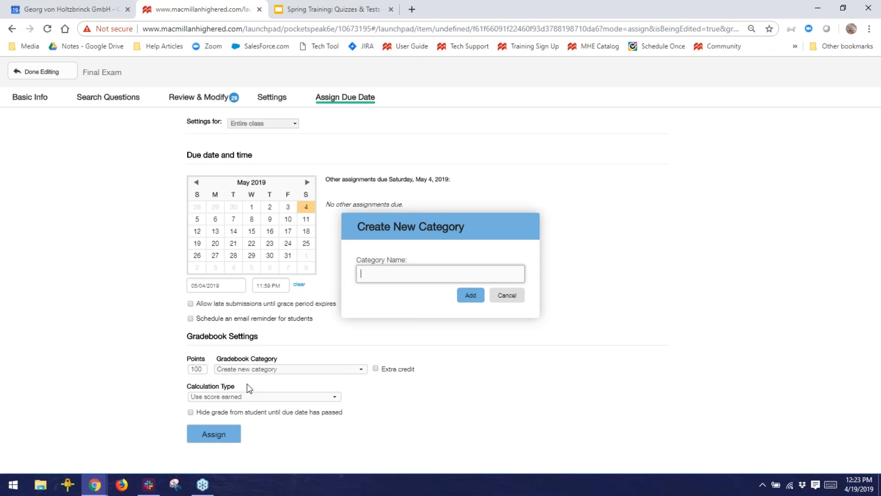
text(Exam)
click(479, 297)
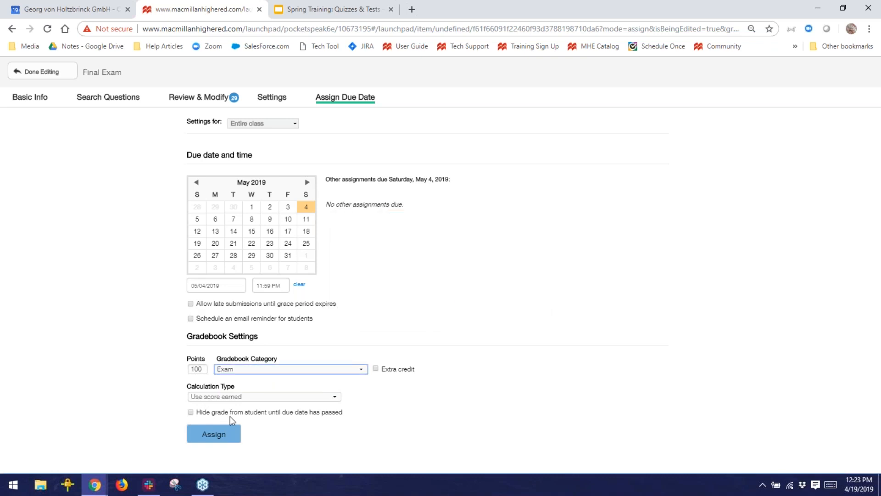
click(205, 441)
click(205, 440)
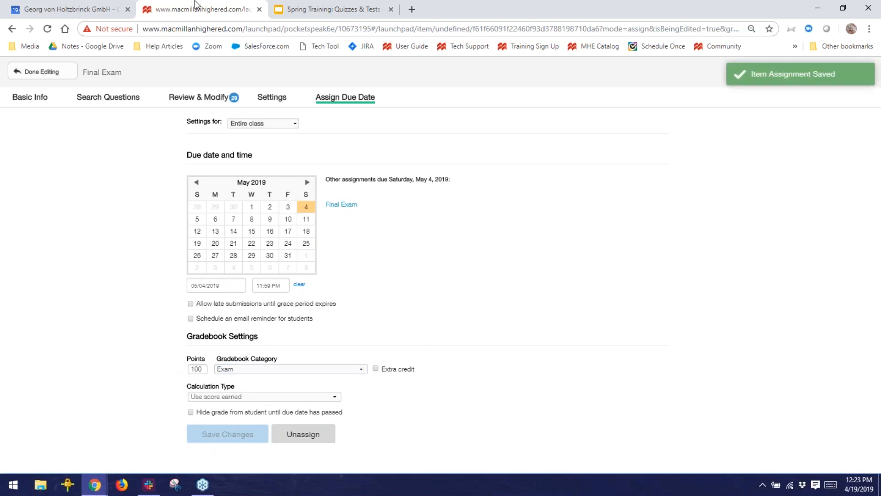
- Finish editing and review the Final Exam's policies and question list
click(49, 73)
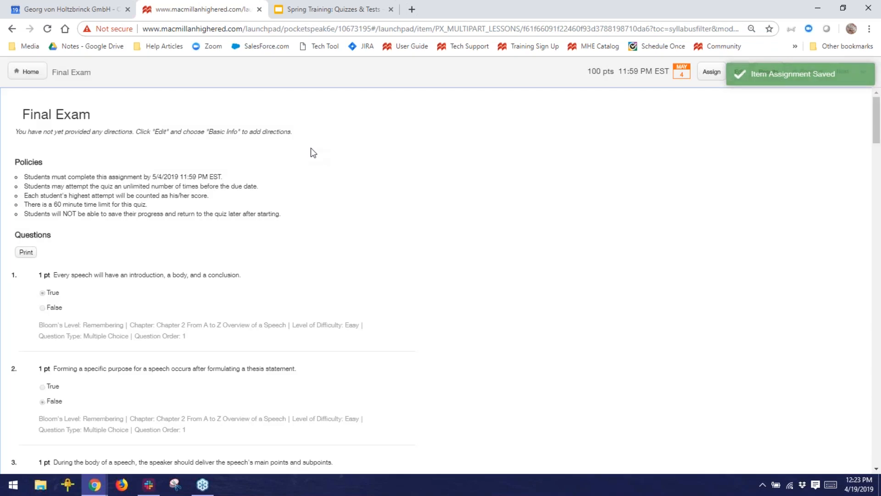
scroll(368, 228, down, 10)
scroll(368, 226, down, 20)
scroll(366, 225, up, 18)
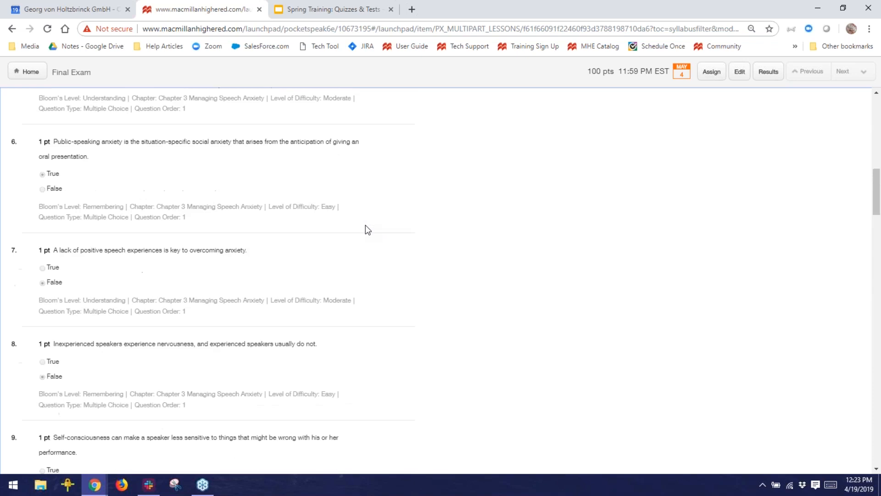
scroll(367, 223, up, 12)
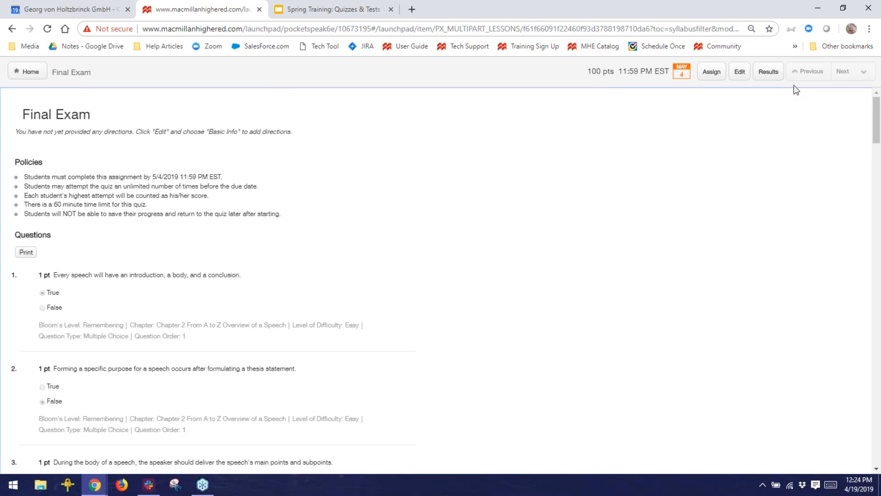
- View the Final Exam's results page, return to the quiz and reopen it for editing
click(770, 75)
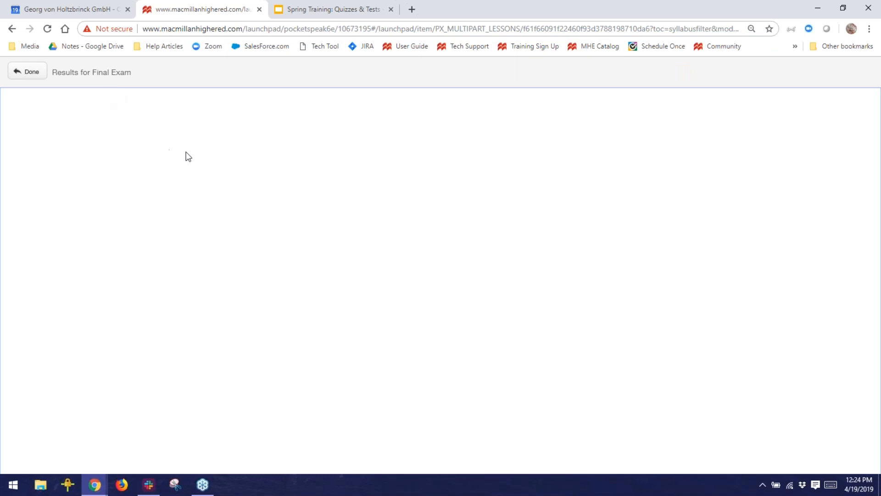
click(39, 74)
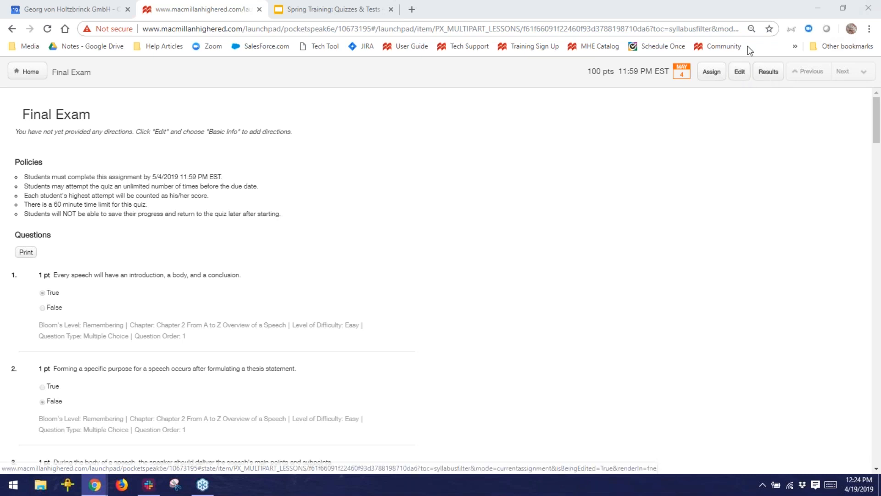
click(743, 81)
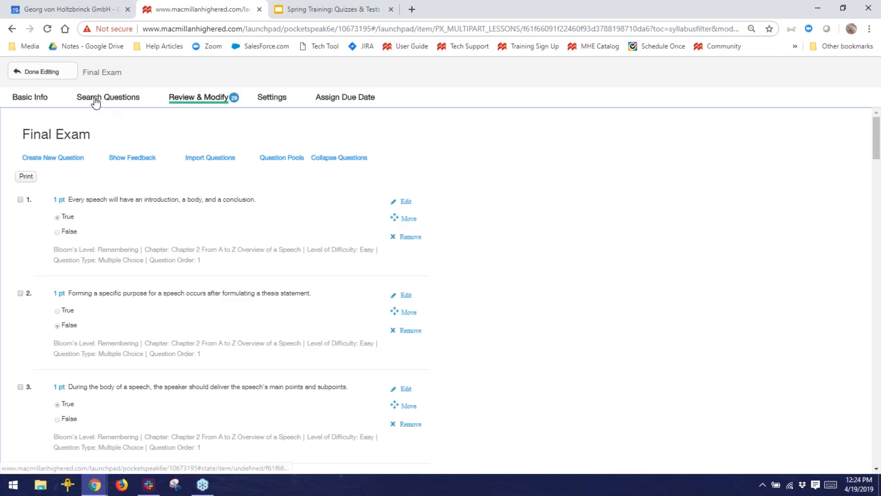
- Search for Final Exam questions filtered to Chapter 4 Ethical Public Speaking
click(95, 101)
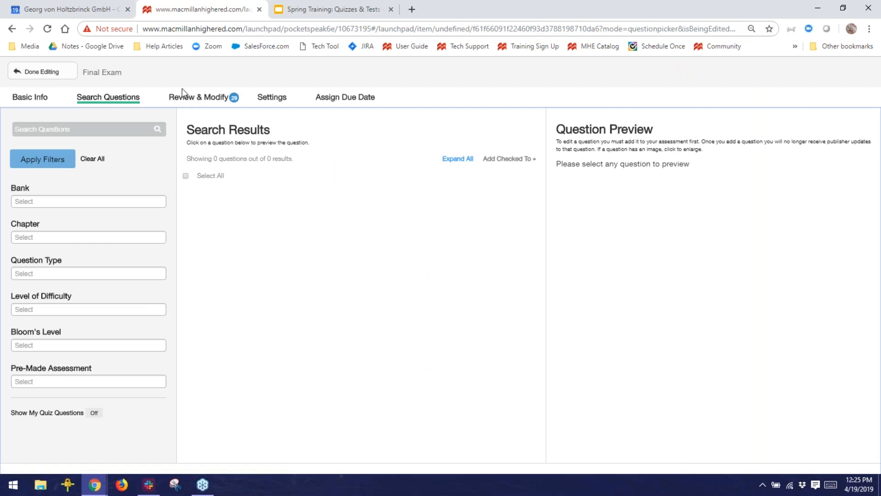
click(104, 238)
scroll(95, 285, down, 3)
scroll(95, 285, down, 10)
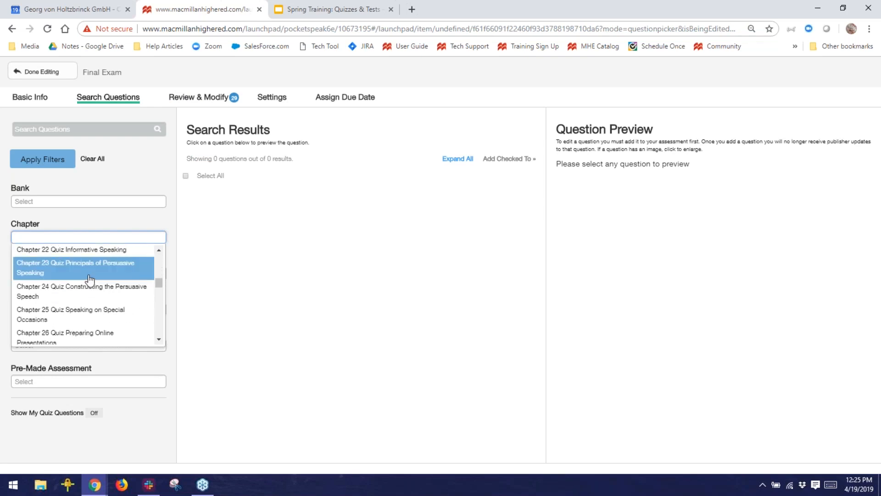
scroll(80, 285, up, 2)
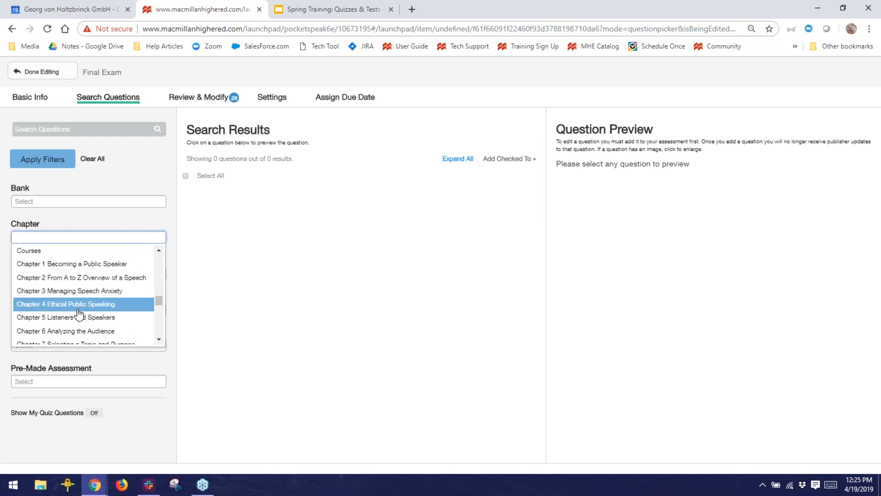
click(78, 305)
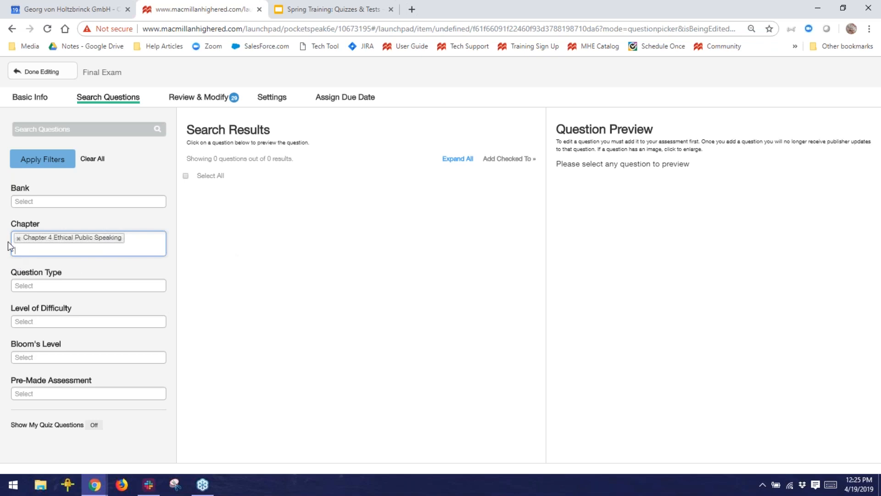
click(24, 161)
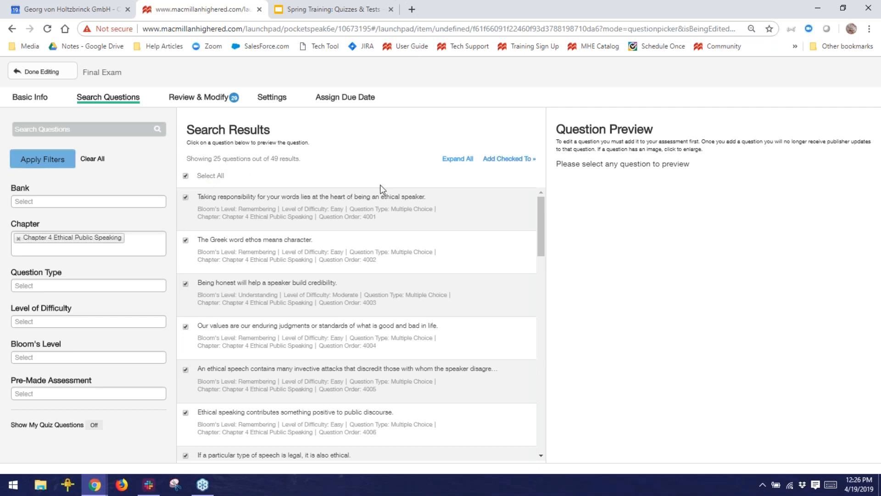
- Add all the listed Chapter 4 questions to a new question pool named Chapter 4 that tests students on 10 questions
click(509, 161)
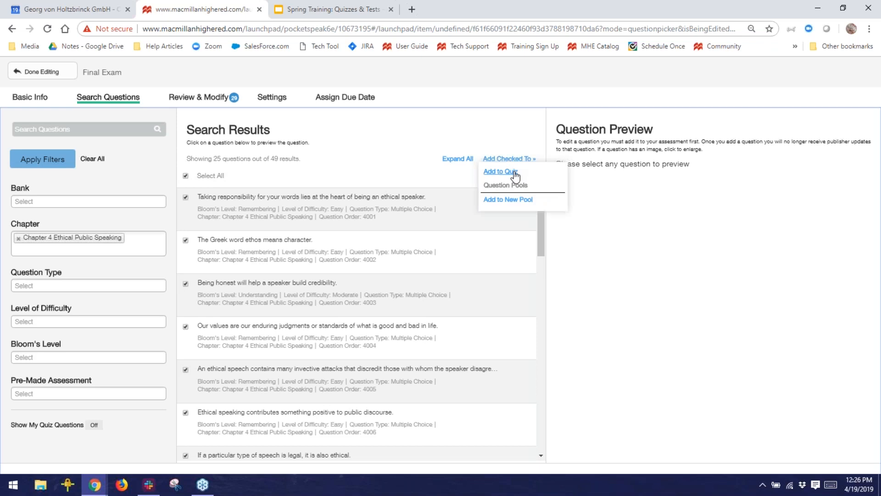
click(517, 200)
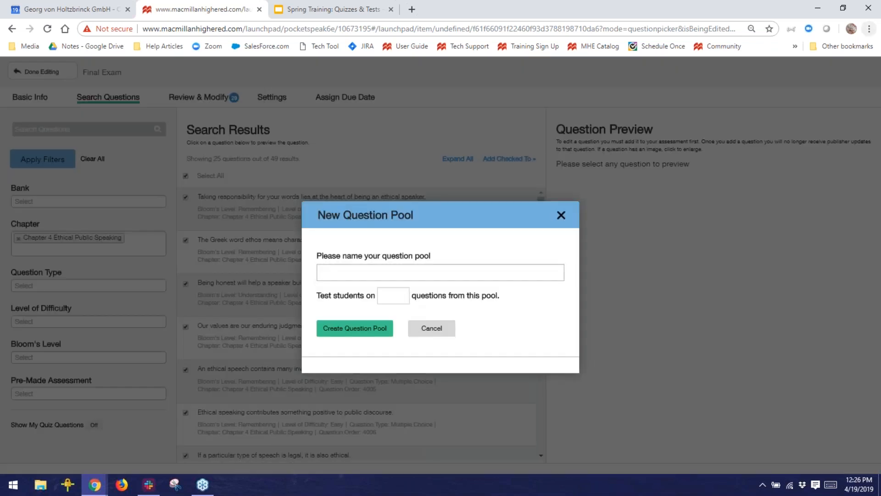
click(385, 271)
text(Chapter 4)
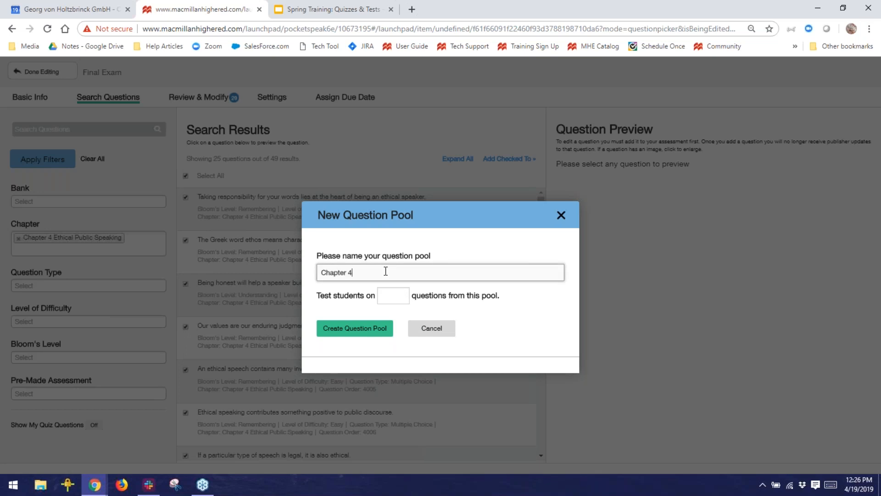
click(391, 290)
text(10)
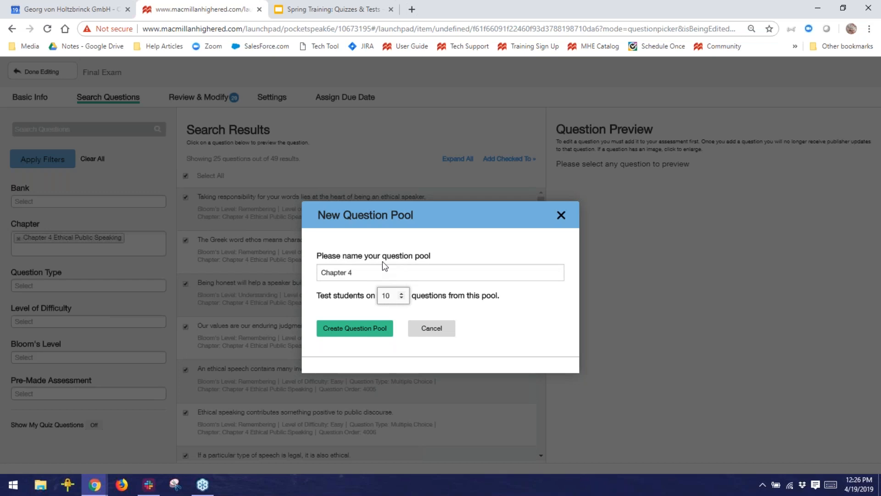
click(385, 327)
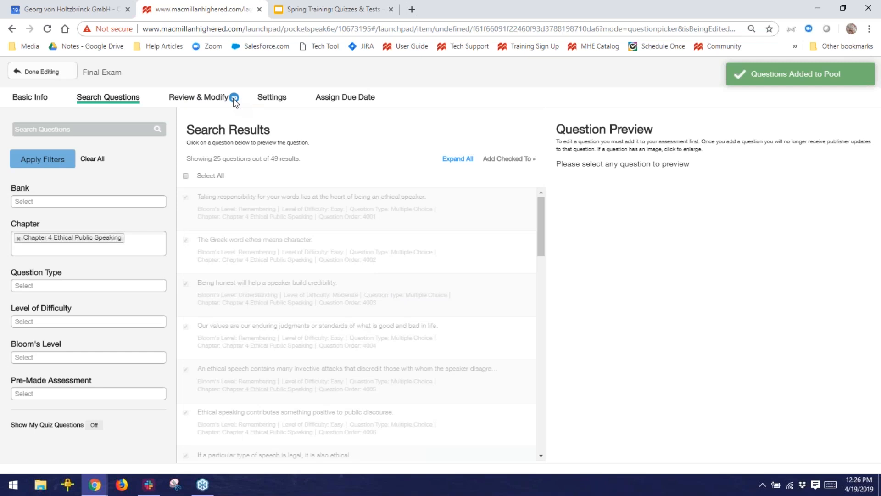
- Expand the Chapter 4 pool in the Final Exam's question list to review its questions, and finish editing to return to the course home page
click(212, 104)
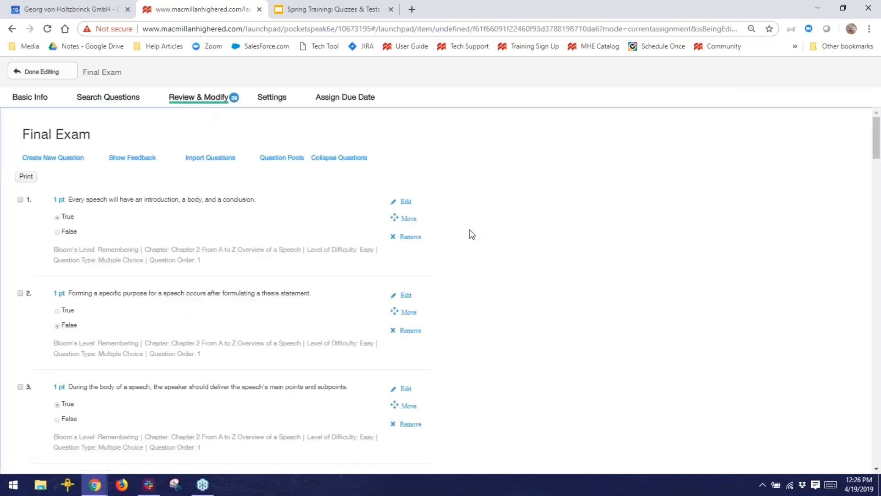
scroll(471, 235, down, 20)
scroll(472, 235, down, 20)
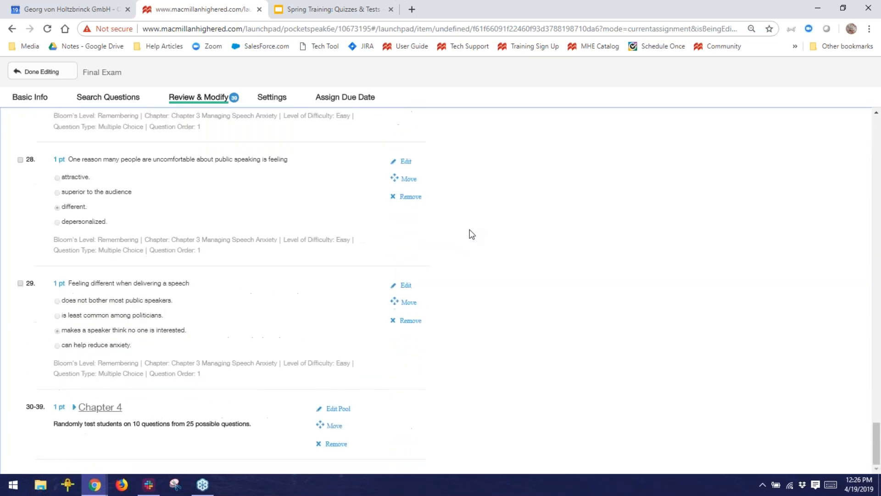
click(108, 409)
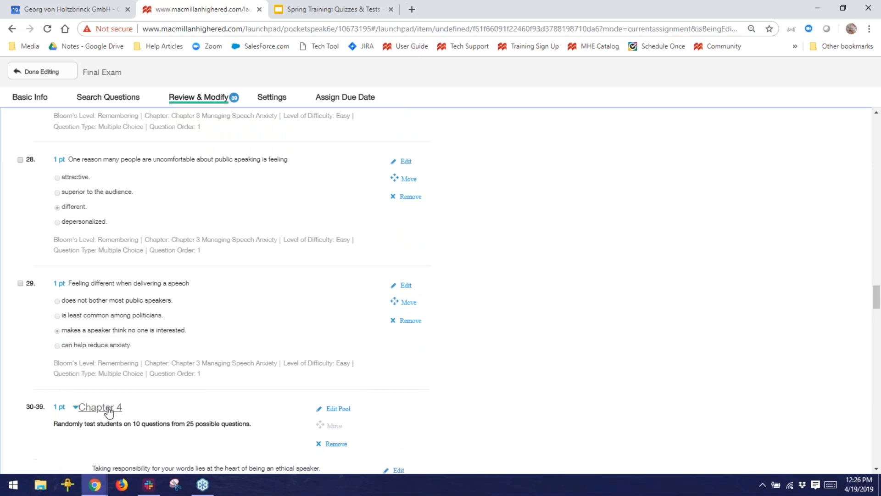
scroll(109, 410, down, 5)
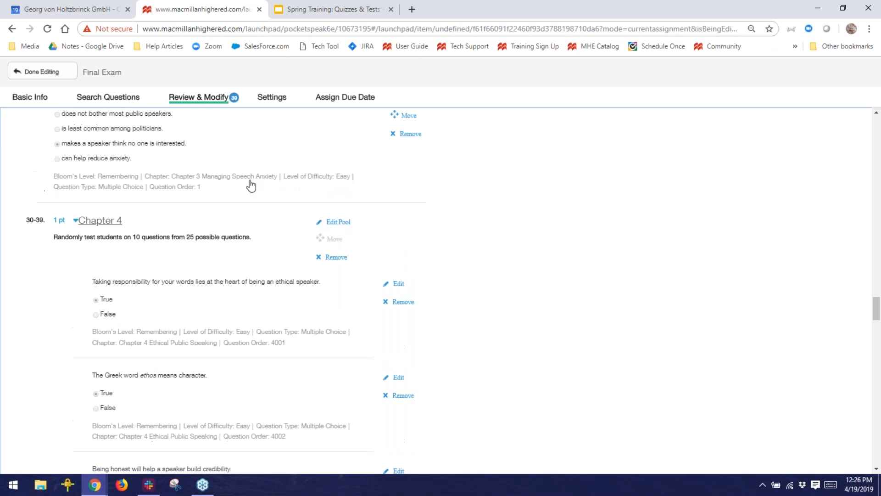
scroll(250, 184, up, 1)
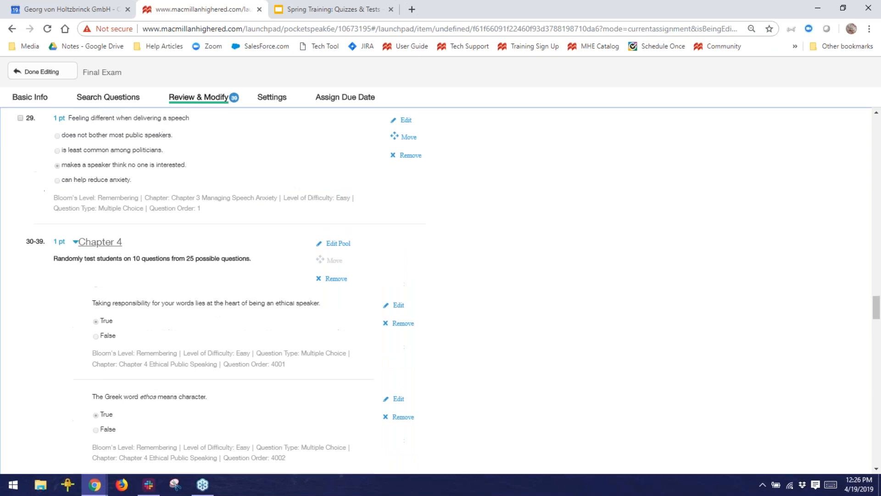
click(56, 74)
click(26, 72)
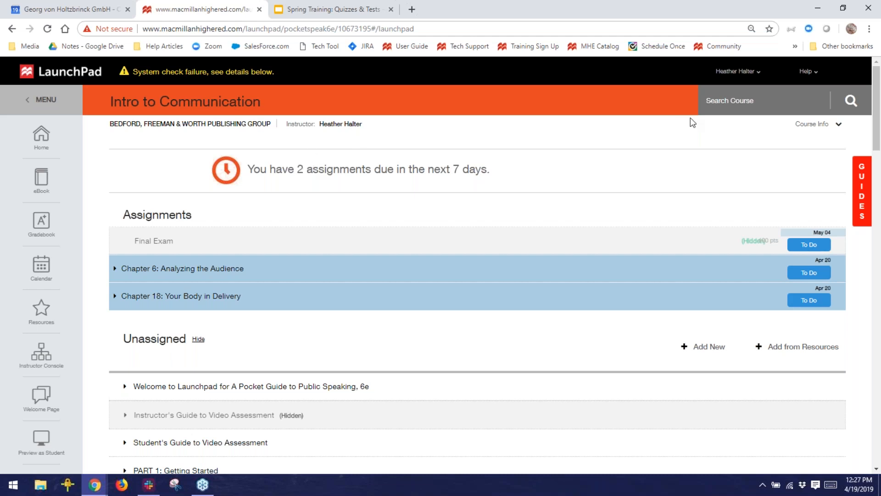
- Switch to the Spring Training: Quizzes & Tests presentation in Google Slides and present it full screen from the Q&A slide
click(325, 5)
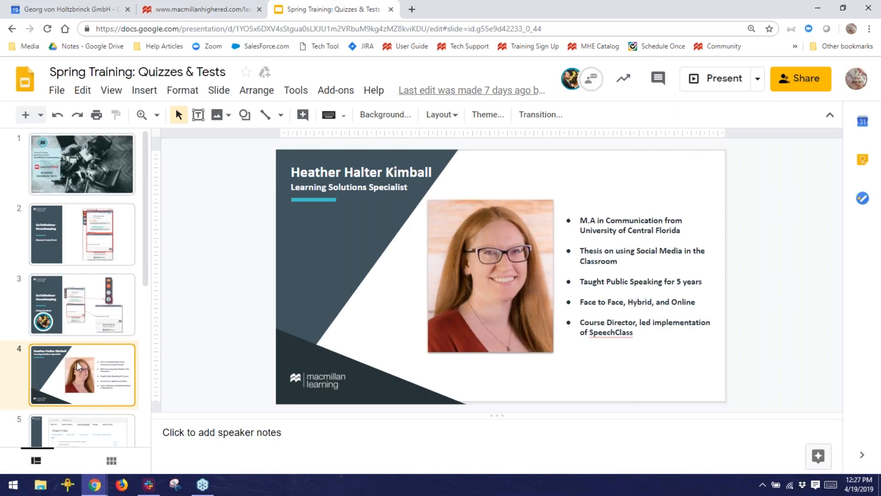
scroll(83, 367, down, 5)
click(90, 308)
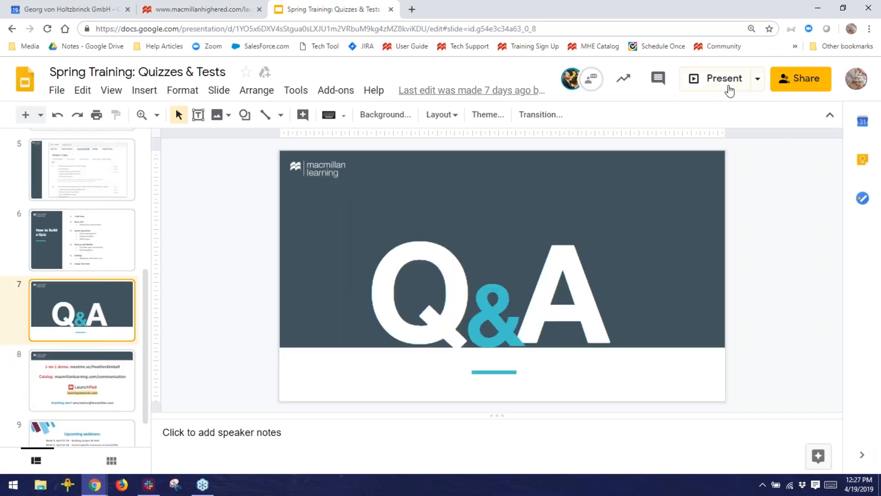
click(707, 79)
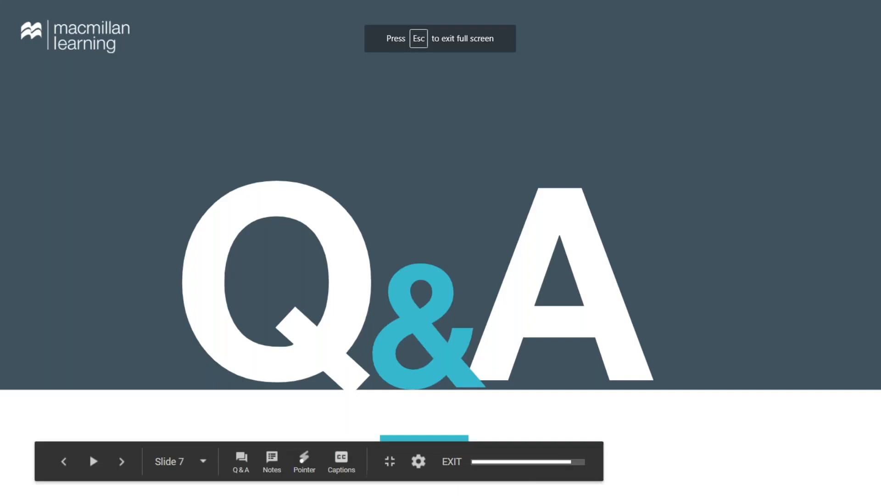